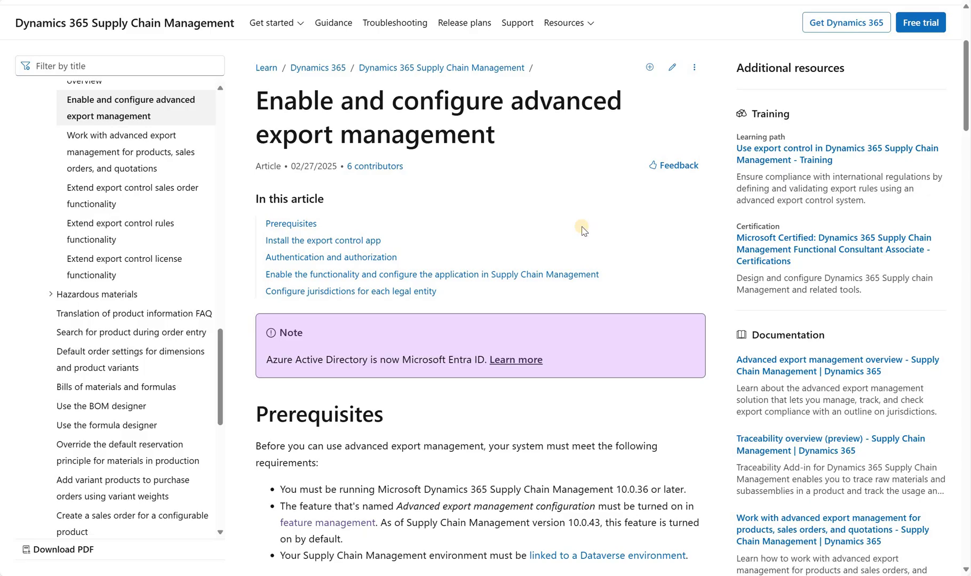
Scroll the article down to the 'Enable the functionality and configure the application' section
{"action": "scroll", "coordinate": [583, 229], "scroll_direction": "down", "scroll_amount": 6}
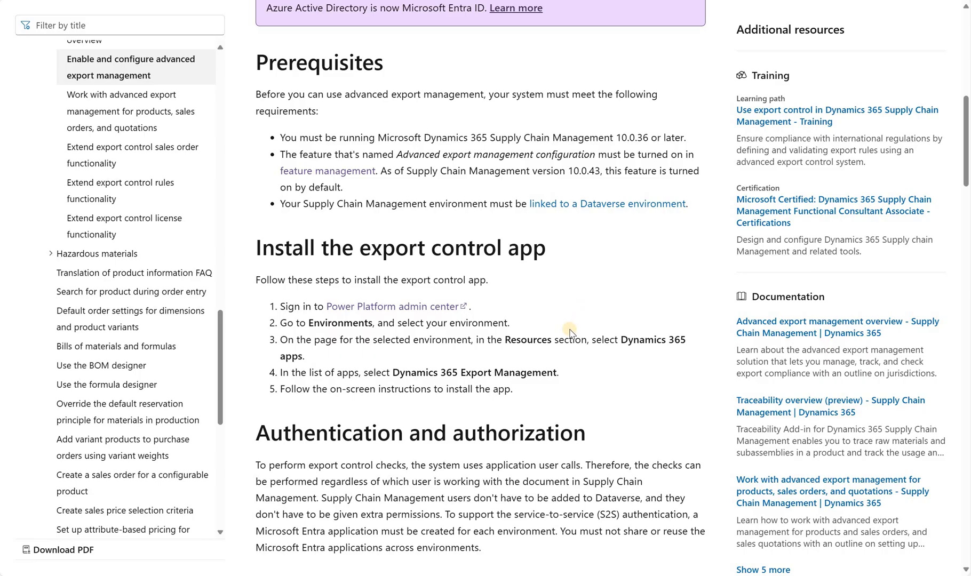
{"action": "scroll", "coordinate": [573, 327], "scroll_direction": "down", "scroll_amount": 5}
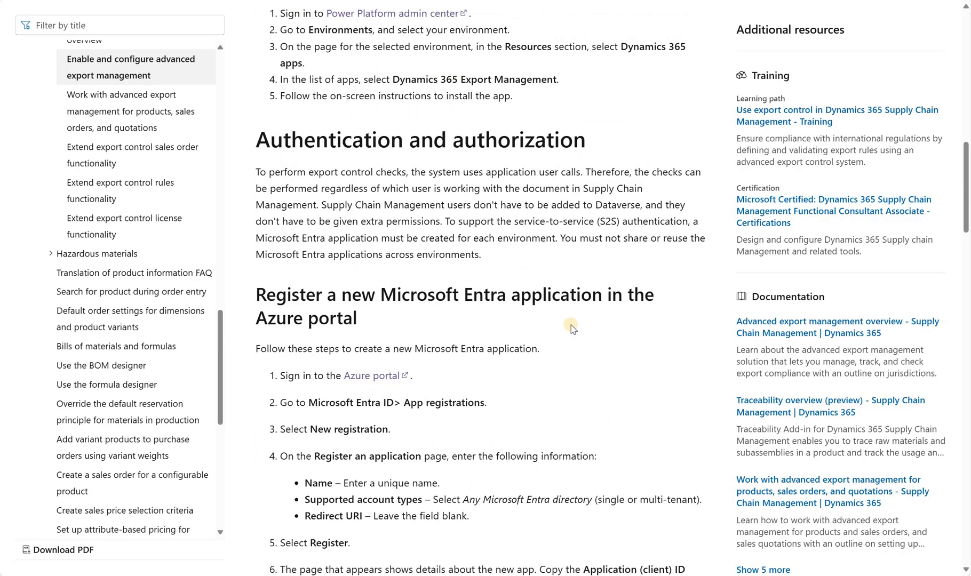
{"action": "scroll", "coordinate": [572, 328], "scroll_direction": "down", "scroll_amount": 12}
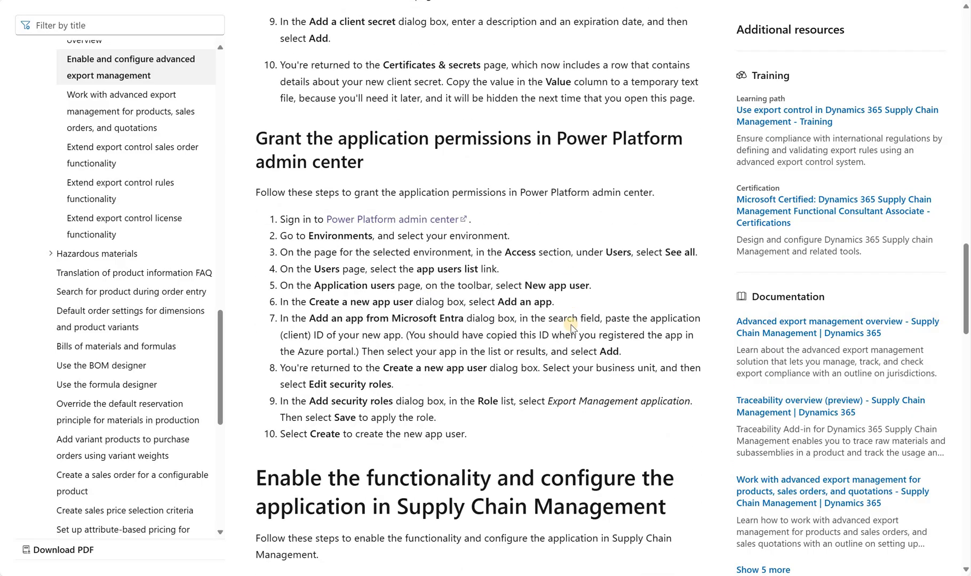
{"action": "scroll", "coordinate": [571, 326], "scroll_direction": "down", "scroll_amount": 6}
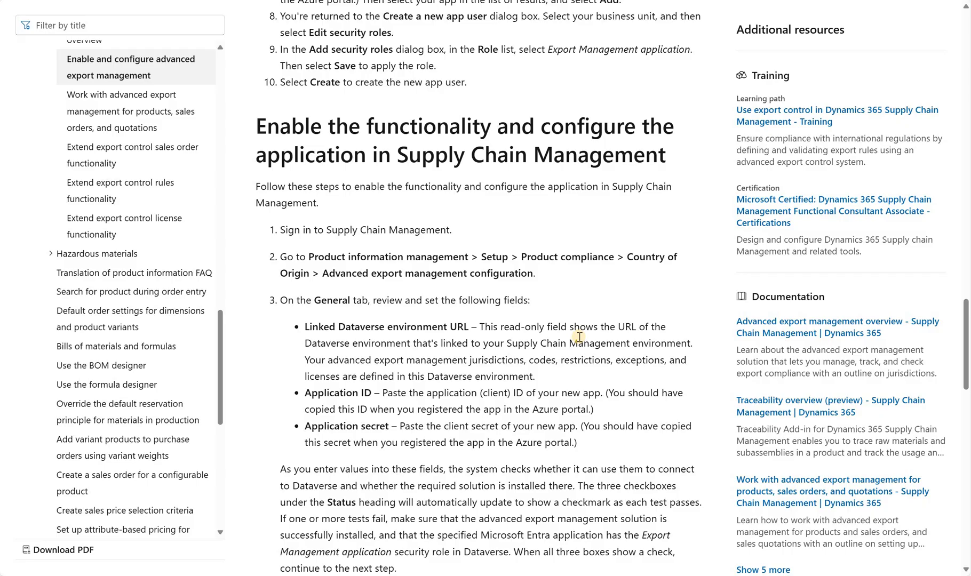
{"action": "scroll", "coordinate": [579, 338], "scroll_direction": "down", "scroll_amount": 6}
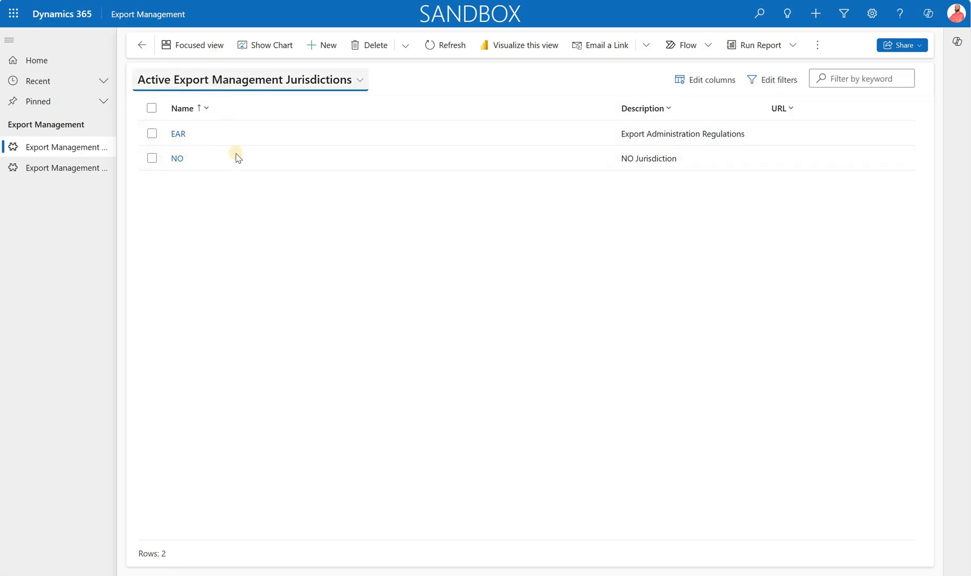
Create a new jurisdiction with name ITAR and description ITAR, then save it
{"action": "left_click", "coordinate": [329, 46]}
{"action": "left_click", "coordinate": [271, 174]}
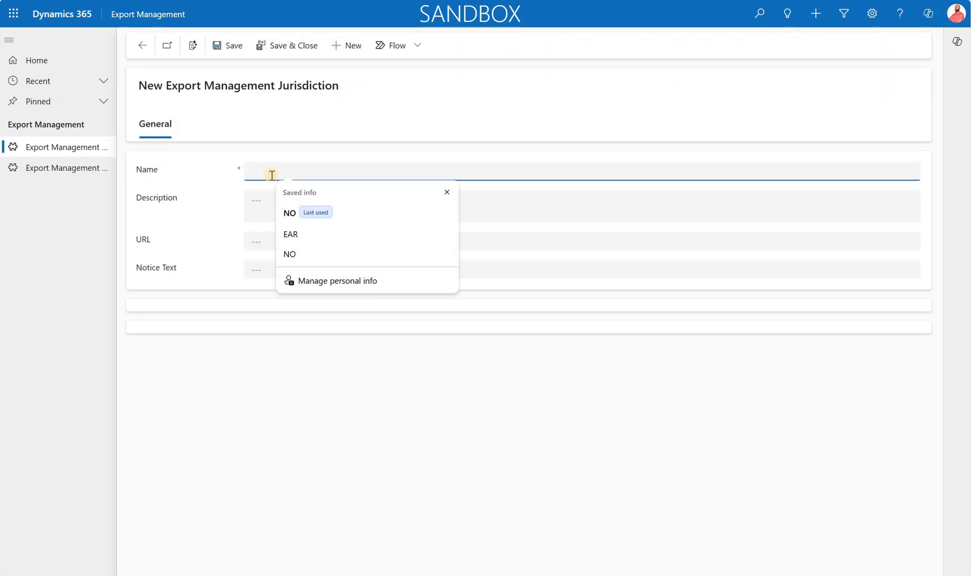
{"action": "type", "text": "ITAR"}
{"action": "key", "text": "Tab"}
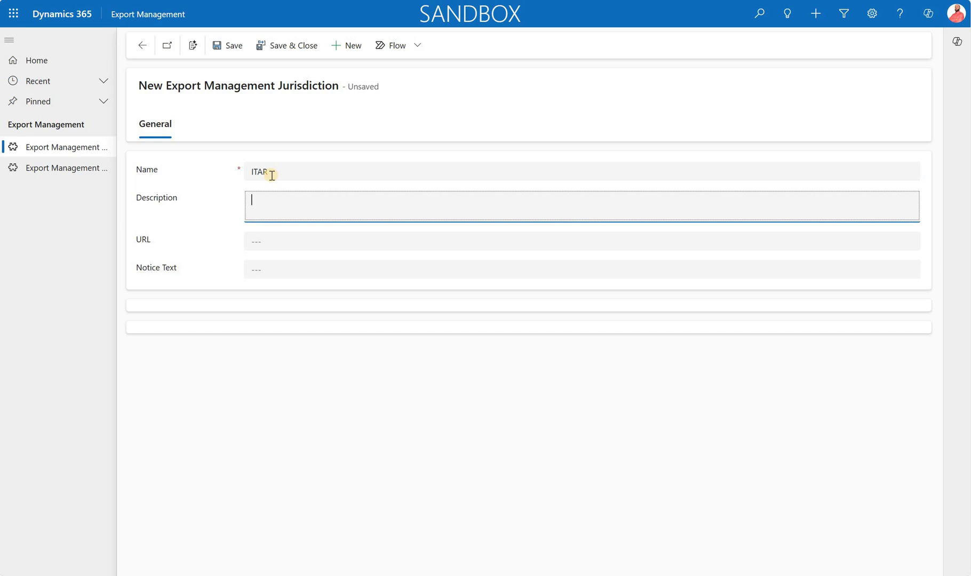
{"action": "type", "text": "ITAR"}
{"action": "left_click", "coordinate": [274, 52]}
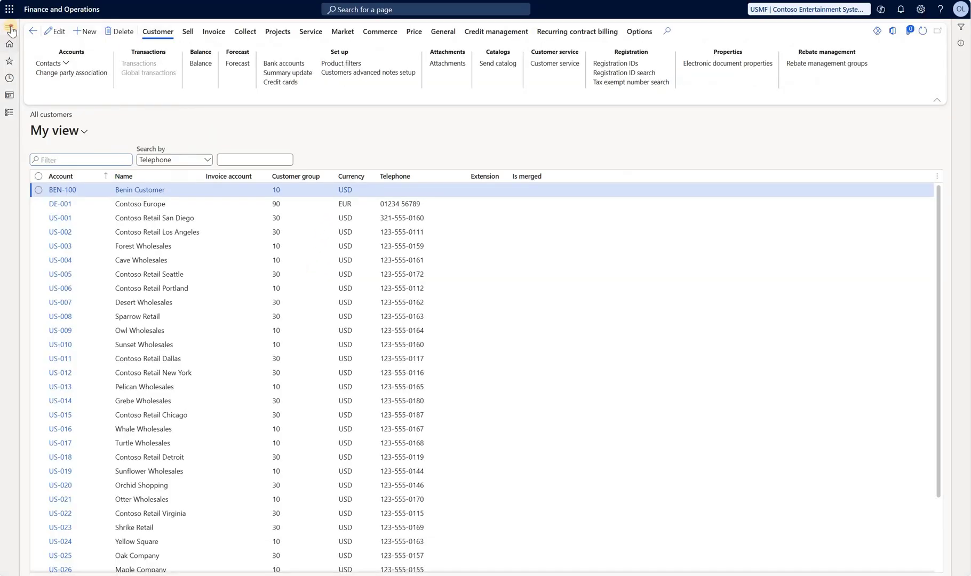
Go to Advanced export management configuration under Product information management
{"action": "left_click", "coordinate": [9, 27]}
{"action": "left_click", "coordinate": [22, 134]}
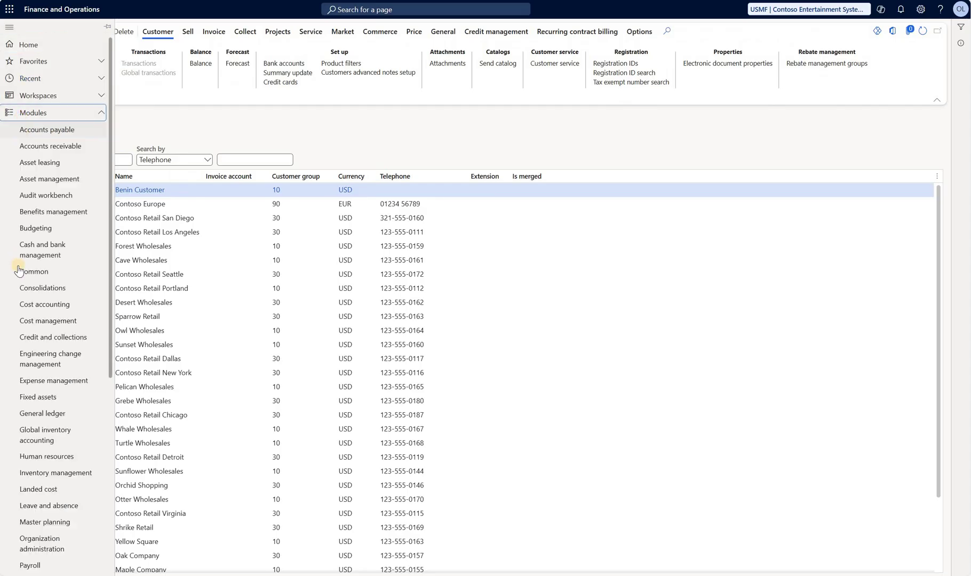
{"action": "scroll", "coordinate": [19, 271], "scroll_direction": "down", "scroll_amount": 4}
{"action": "left_click", "coordinate": [47, 386]}
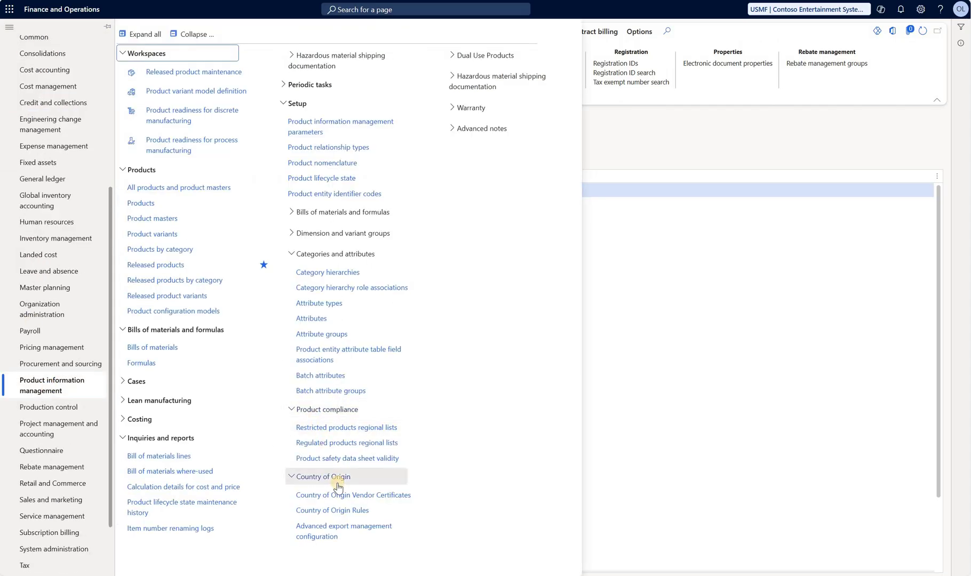
{"action": "left_click", "coordinate": [352, 535]}
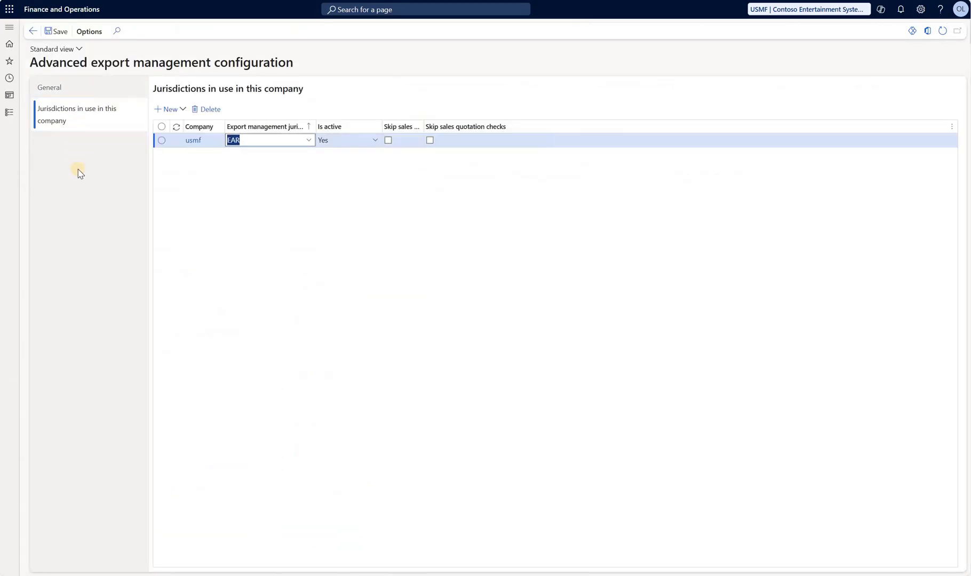
Add a new configuration row for company usmf with jurisdiction ITAR
{"action": "left_click", "coordinate": [174, 111]}
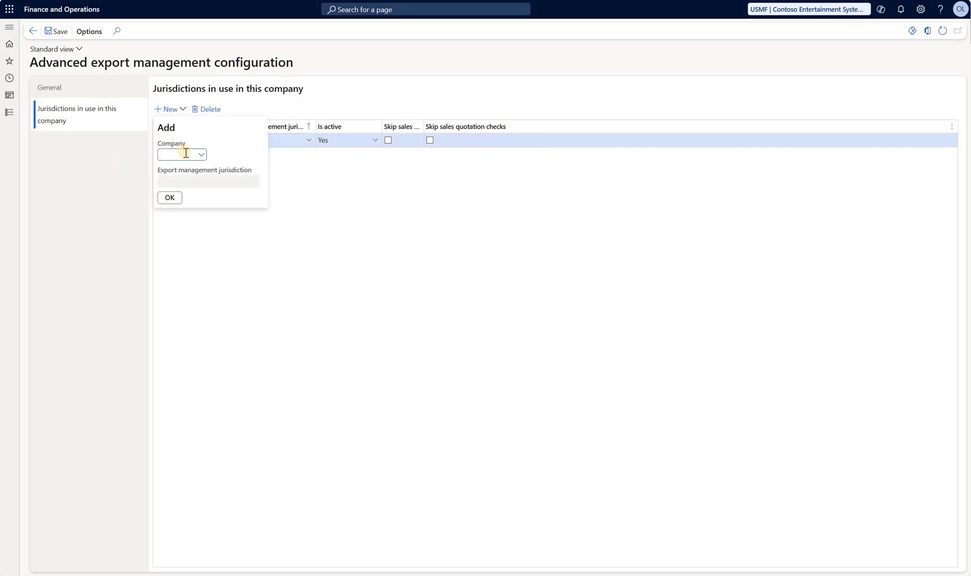
{"action": "left_click", "coordinate": [186, 153]}
{"action": "type", "text": "usmf"}
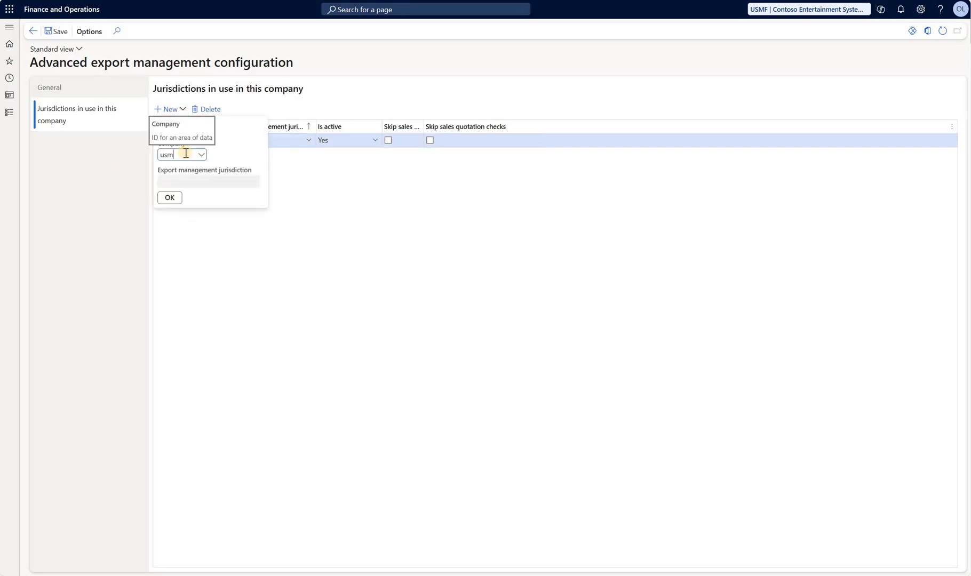
{"action": "left_click", "coordinate": [254, 182]}
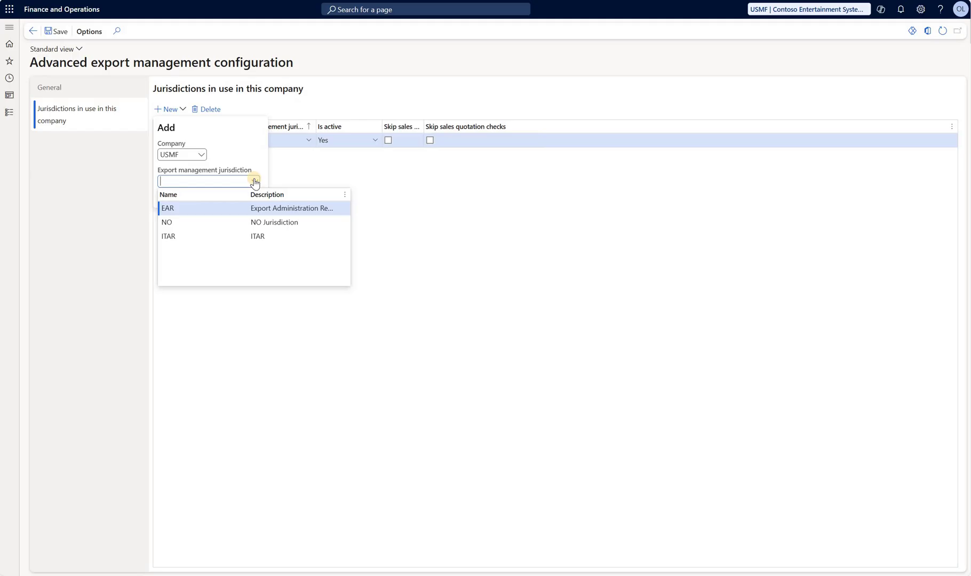
{"action": "left_click", "coordinate": [218, 236]}
{"action": "left_click", "coordinate": [173, 204]}
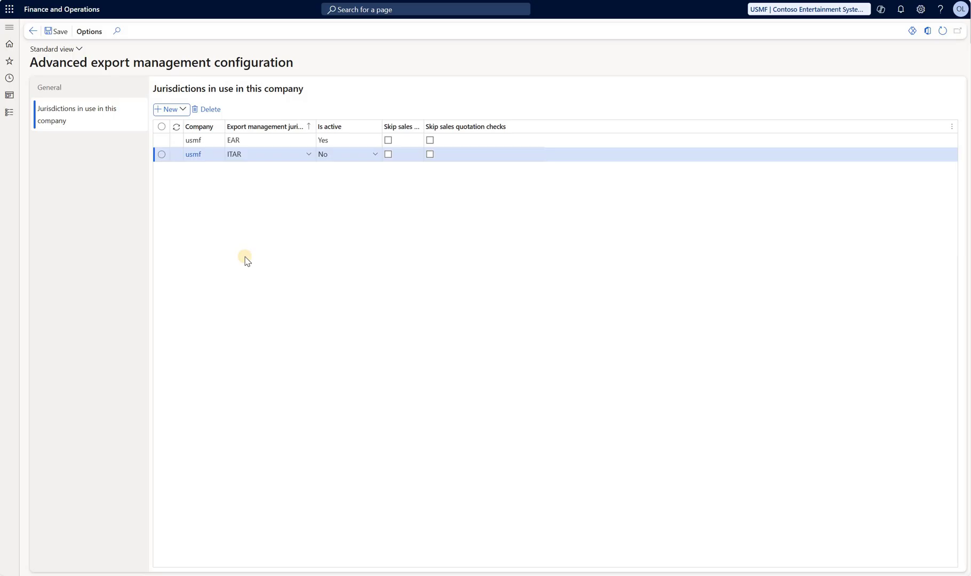
Set the ITAR row to active, then move into the General settings' Dataverse URL field
{"action": "left_click", "coordinate": [376, 154]}
{"action": "left_click", "coordinate": [358, 188]}
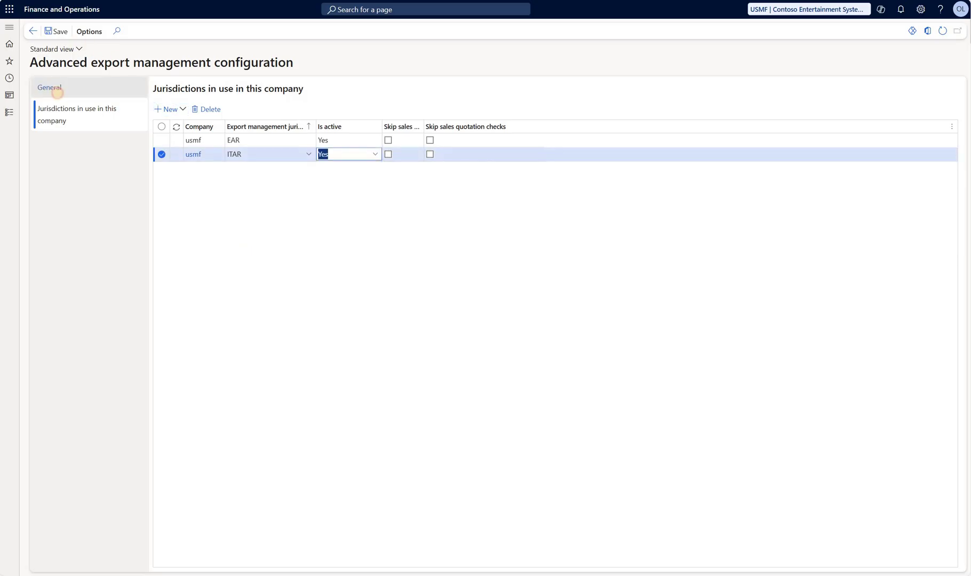
{"action": "left_click", "coordinate": [49, 87]}
{"action": "key", "text": "Tab"}
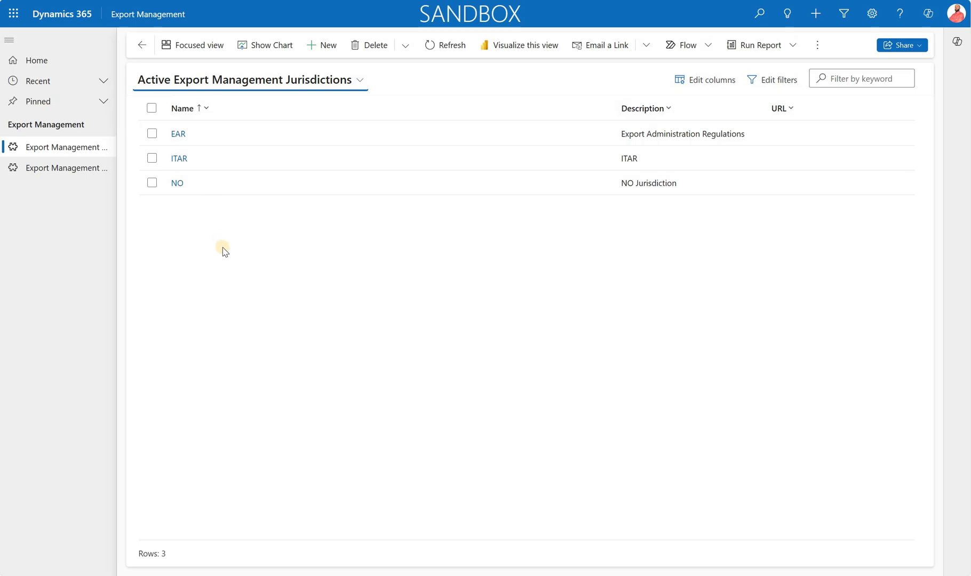
Open the EAR jurisdiction and scroll down to its Restrictions, Exceptions and Licenses sections
{"action": "left_click", "coordinate": [182, 136]}
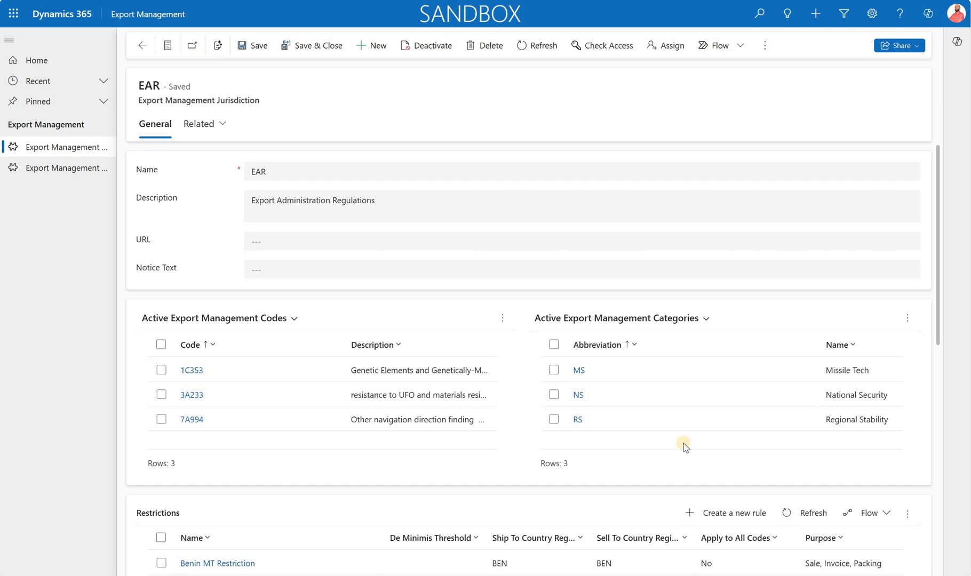
{"action": "scroll", "coordinate": [376, 397], "scroll_direction": "down", "scroll_amount": 5}
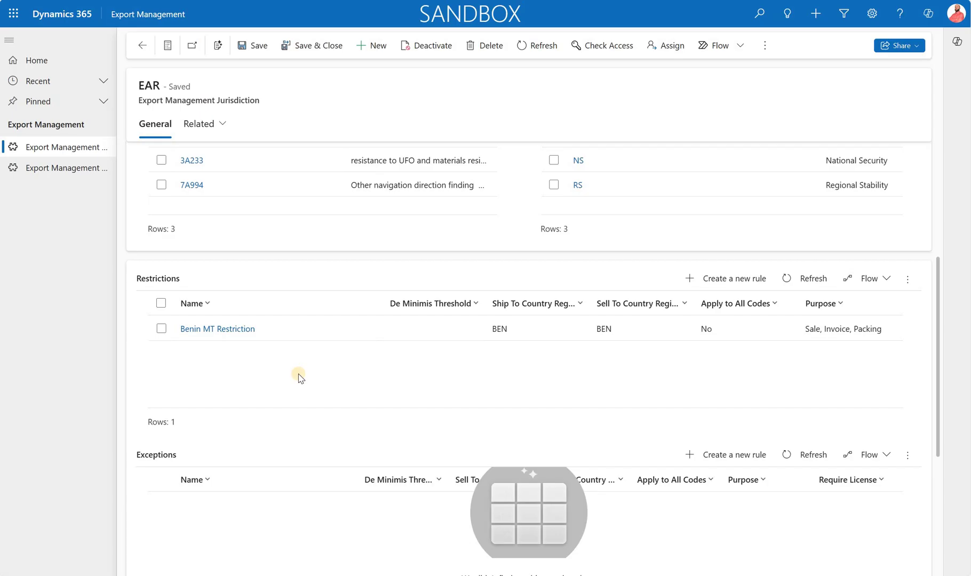
{"action": "scroll", "coordinate": [299, 378], "scroll_direction": "down", "scroll_amount": 2}
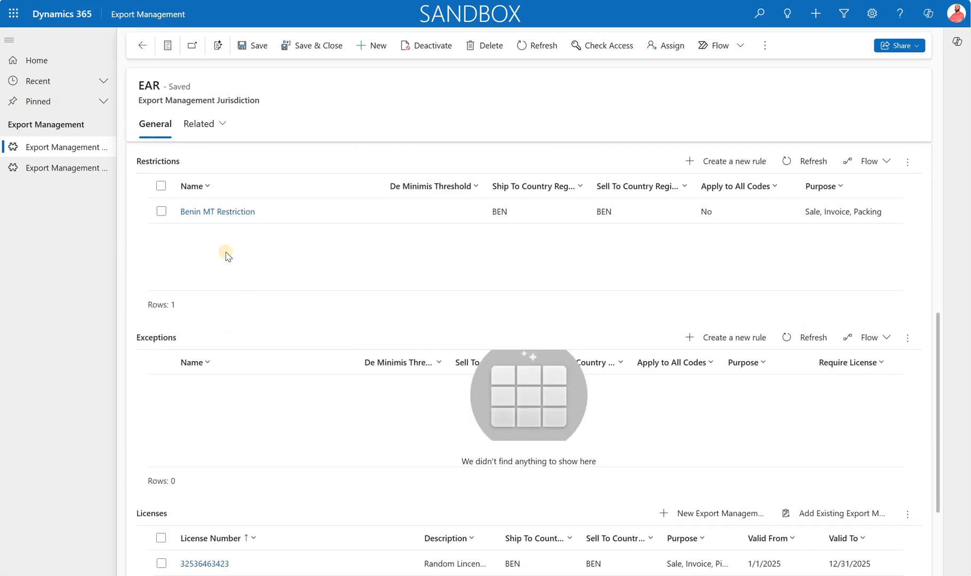
Open Benin MT Restriction and confirm its Warning message type and Restriction rule type unchanged
{"action": "left_click", "coordinate": [223, 213]}
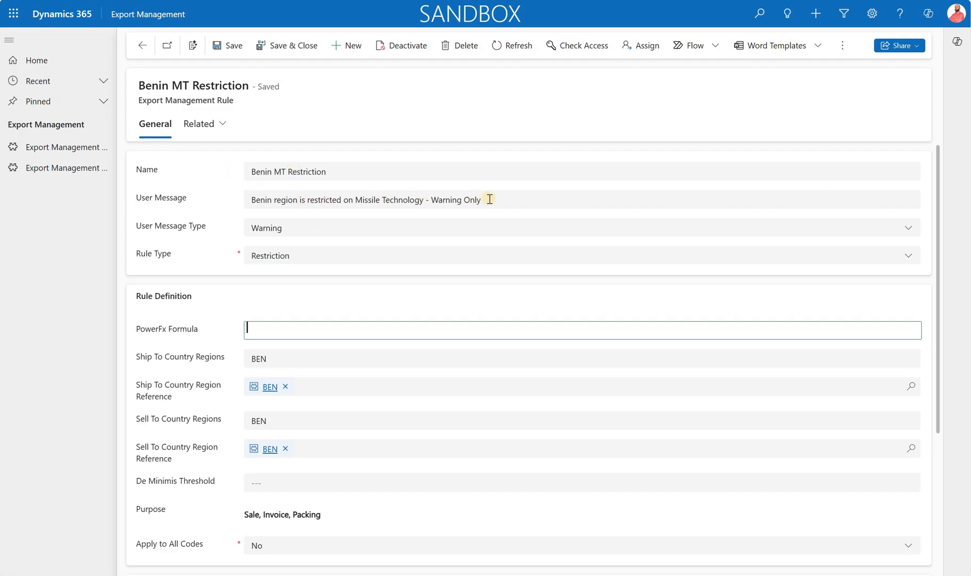
{"action": "triple_click", "coordinate": [310, 199]}
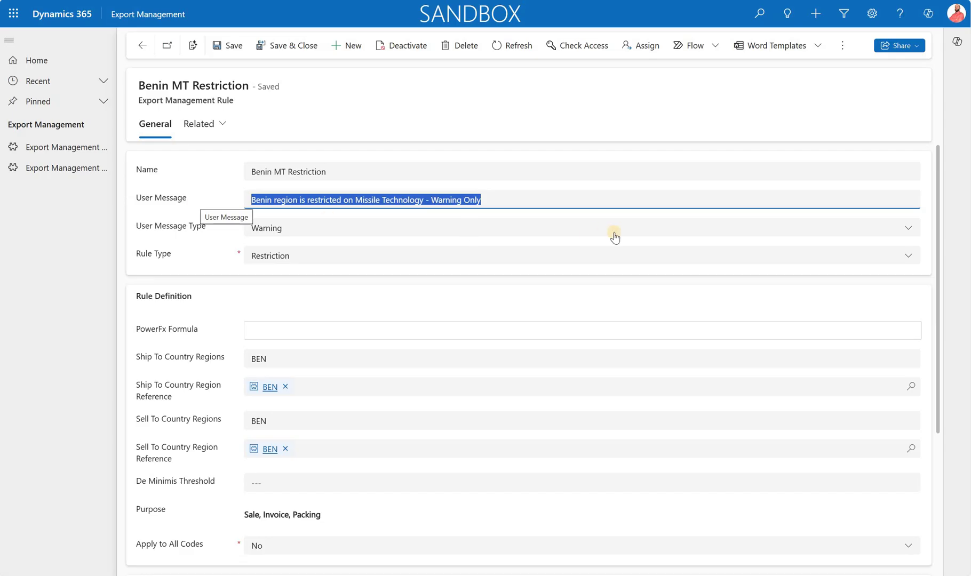
{"action": "left_click", "coordinate": [909, 229]}
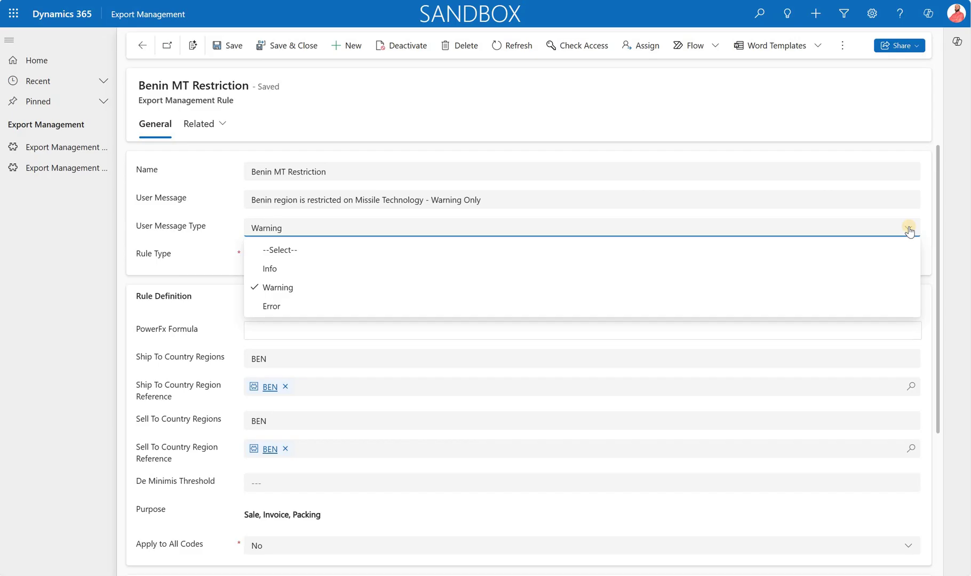
{"action": "left_click", "coordinate": [226, 248]}
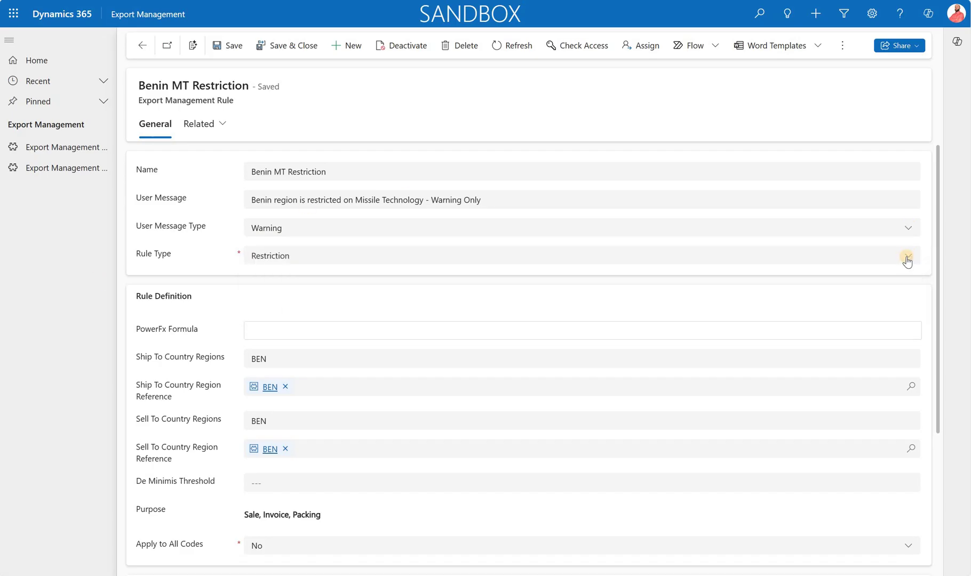
{"action": "left_click", "coordinate": [907, 257]}
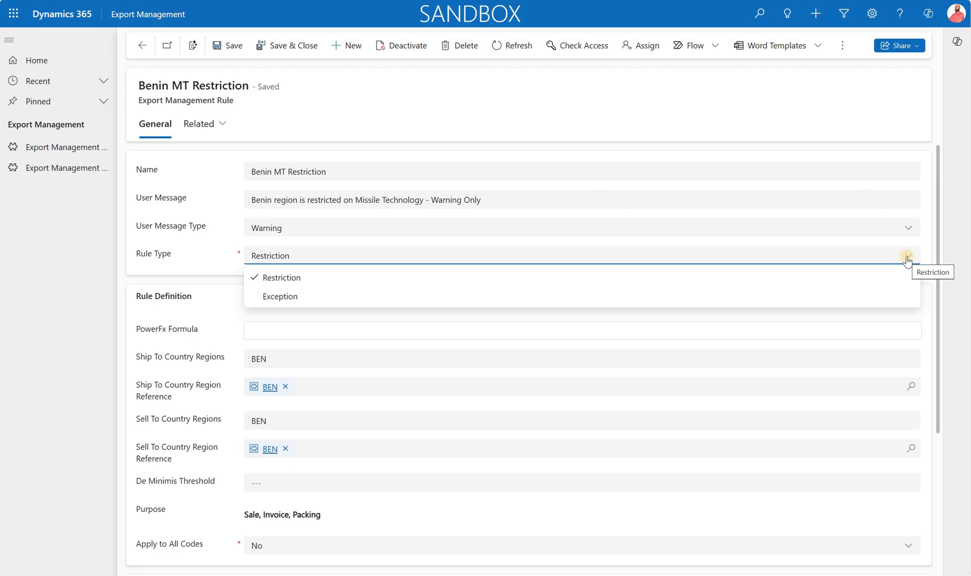
{"action": "left_click", "coordinate": [329, 347]}
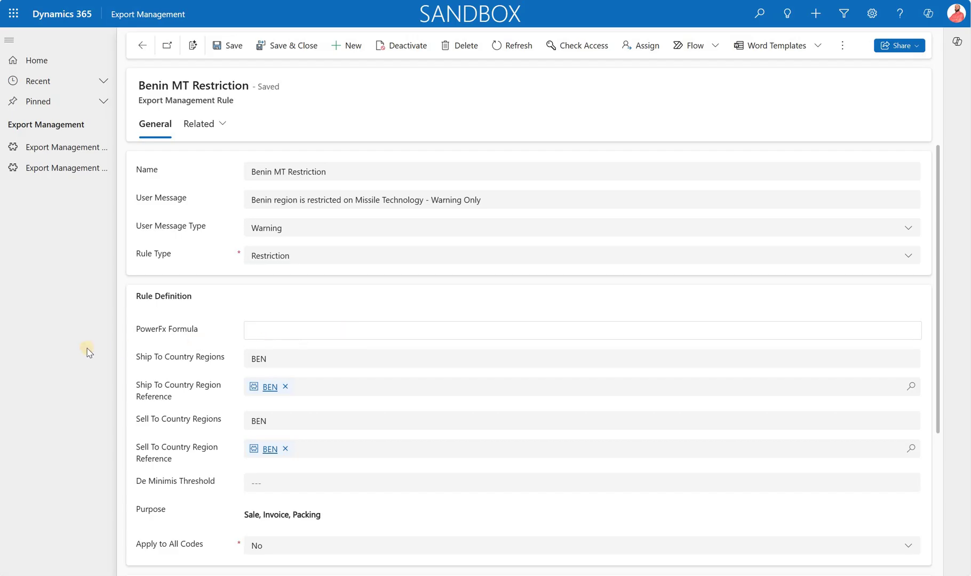
Check the rule's ship-to country regions lookup without changing it
{"action": "scroll", "coordinate": [322, 372], "scroll_direction": "down", "scroll_amount": 2}
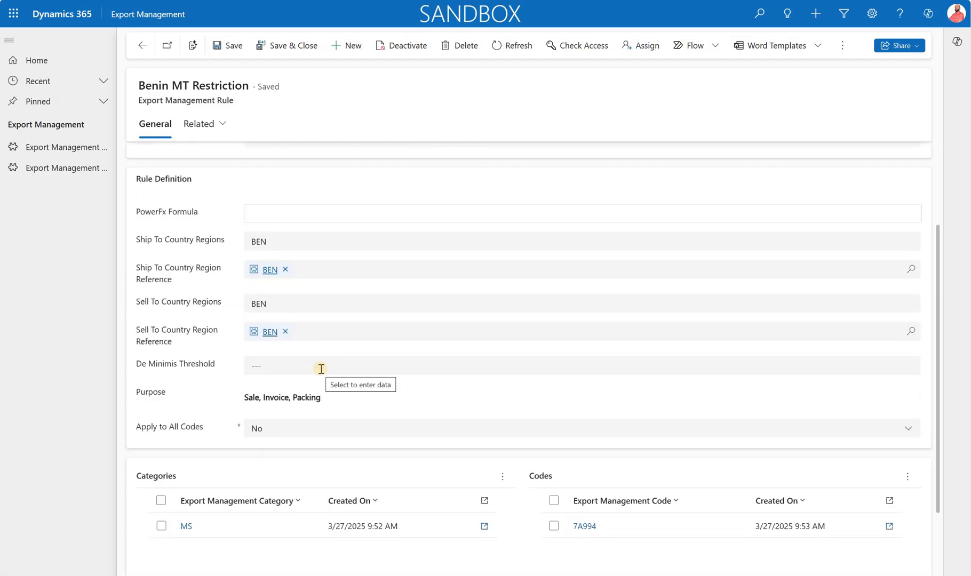
{"action": "left_click", "coordinate": [601, 237]}
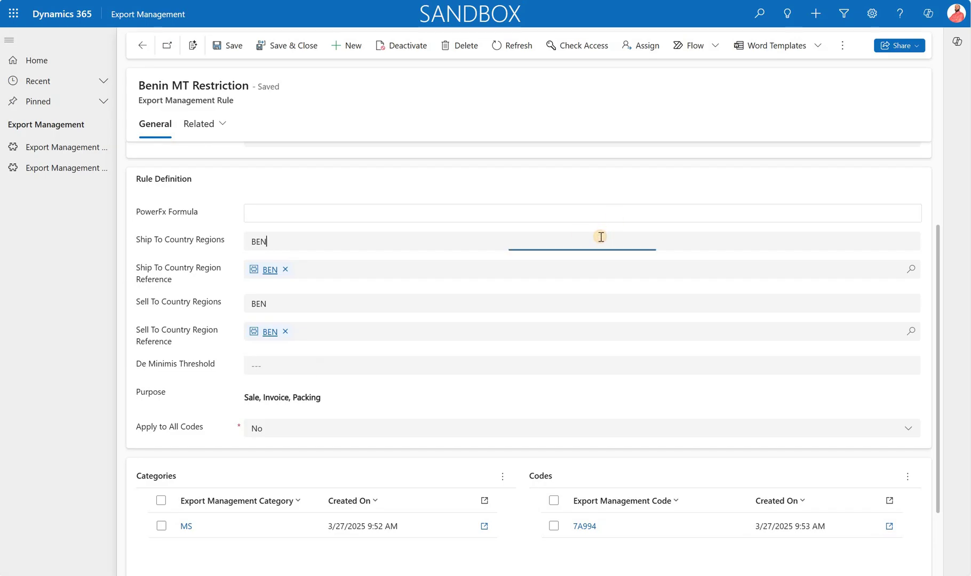
{"action": "left_click", "coordinate": [911, 270]}
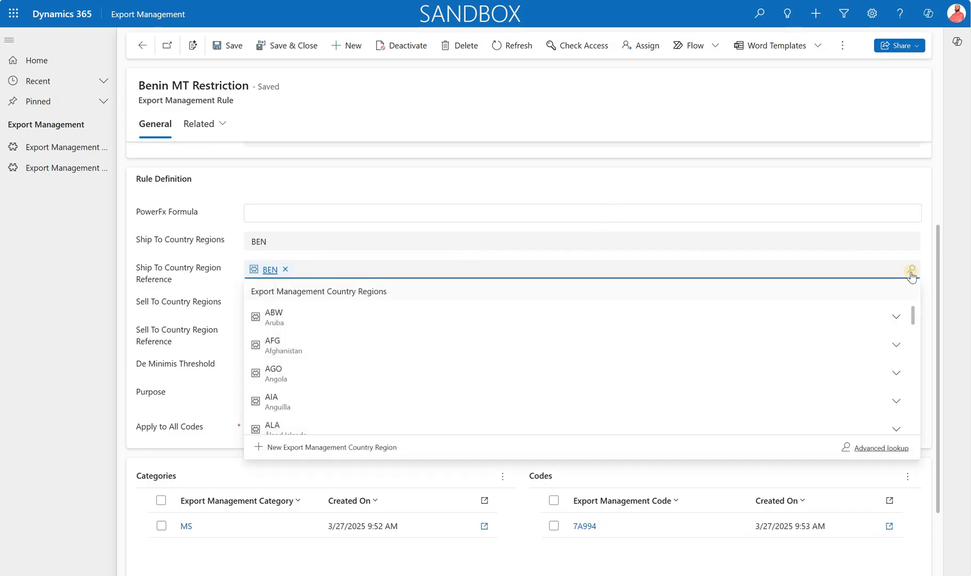
{"action": "left_click", "coordinate": [817, 405]}
Keep the purposes Sale, Invoice and Packing and leave Apply to All Codes at No
{"action": "left_click", "coordinate": [913, 423]}
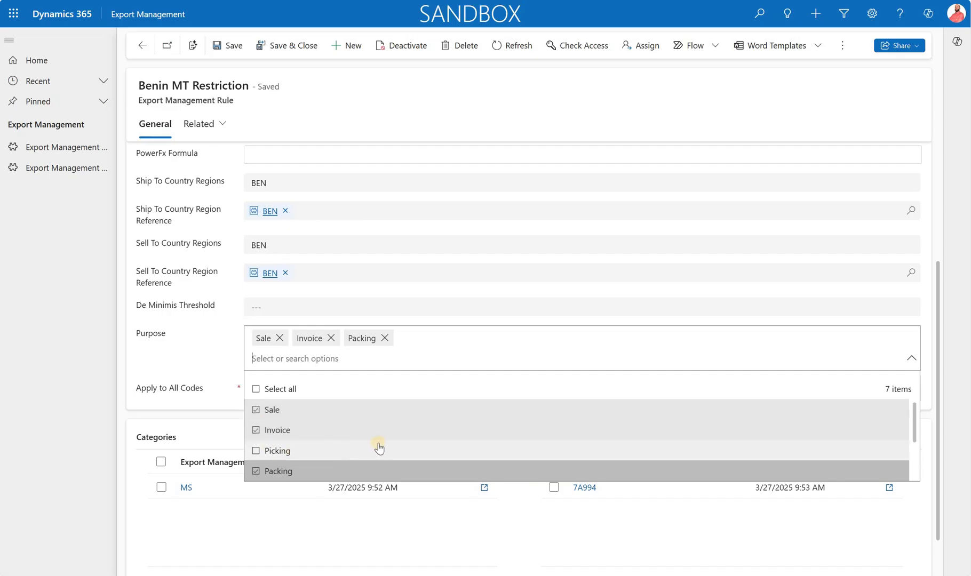
{"action": "scroll", "coordinate": [395, 443], "scroll_direction": "down", "scroll_amount": 2}
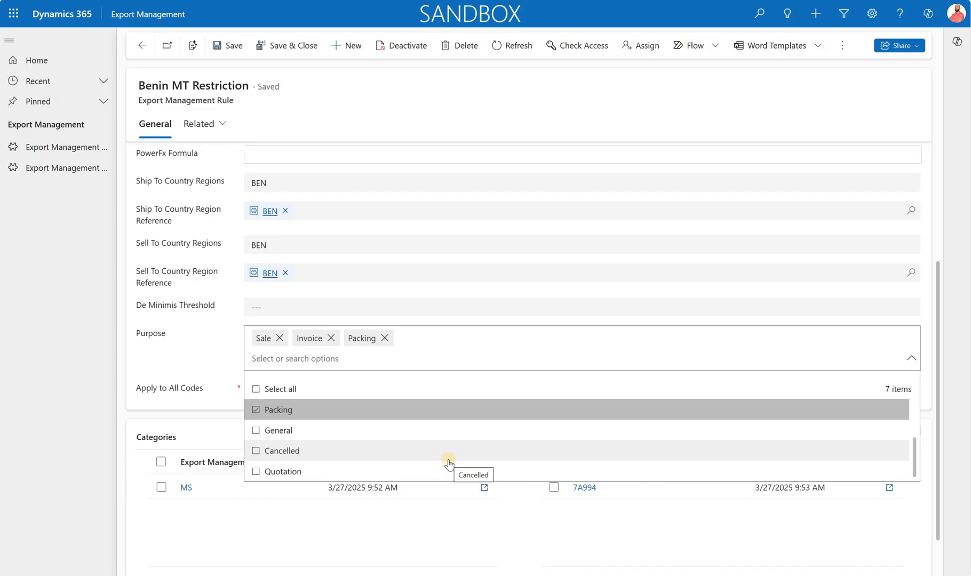
{"action": "left_click", "coordinate": [152, 377]}
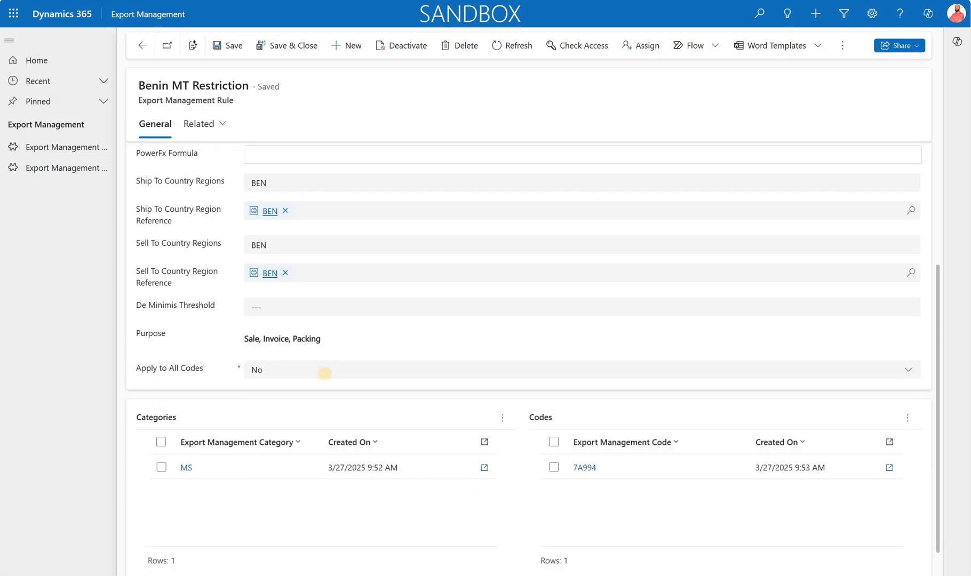
{"action": "left_click", "coordinate": [325, 377]}
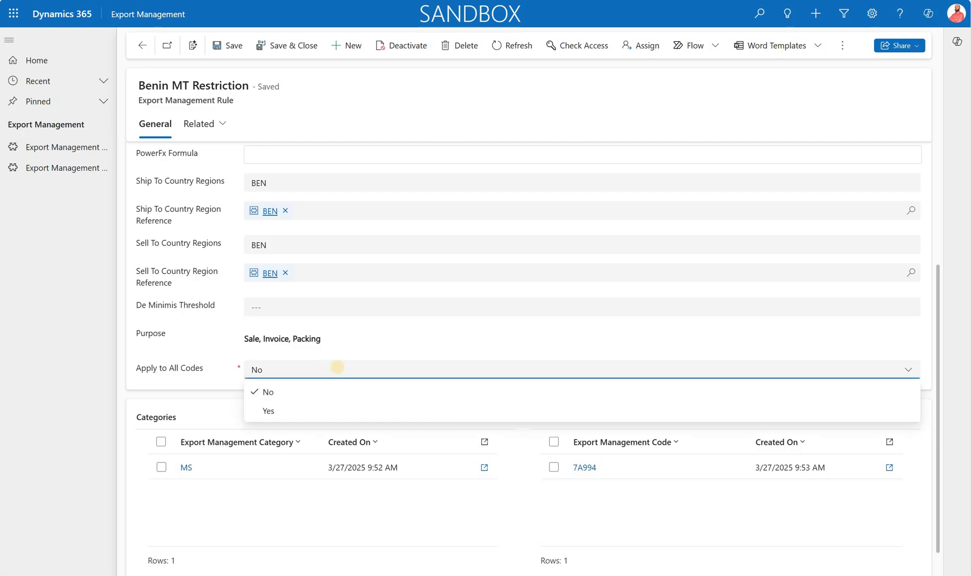
{"action": "left_click", "coordinate": [359, 377]}
{"action": "scroll", "coordinate": [360, 377], "scroll_direction": "down", "scroll_amount": 1}
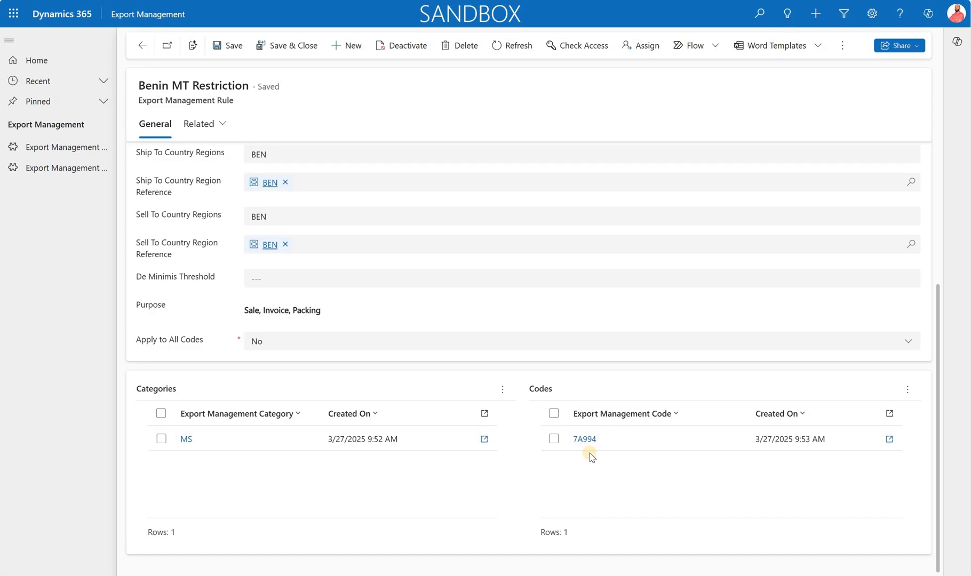
Return to the EAR jurisdiction and open the Benin export license from the Licenses grid
{"action": "left_click", "coordinate": [142, 46]}
{"action": "scroll", "coordinate": [411, 293], "scroll_direction": "down", "scroll_amount": 10}
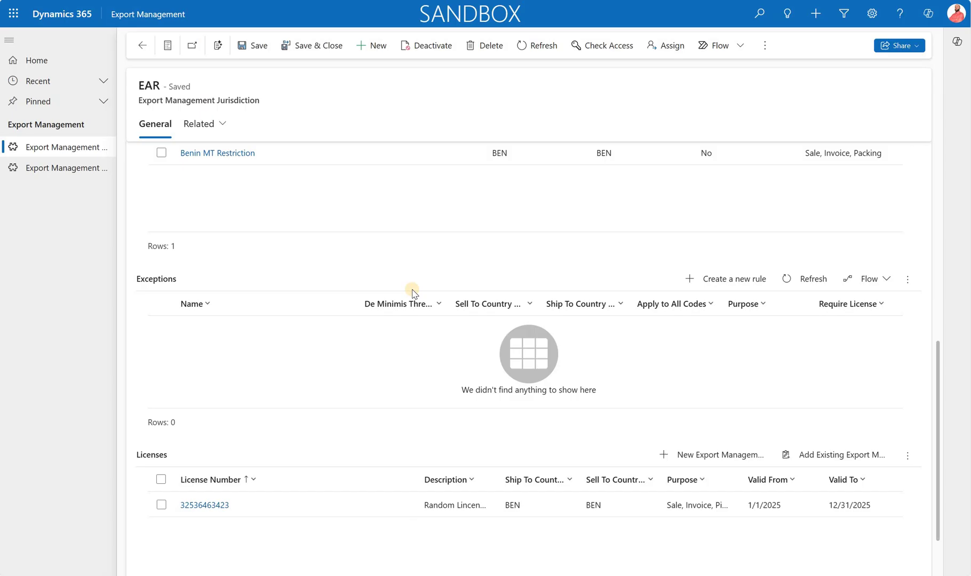
{"action": "scroll", "coordinate": [316, 473], "scroll_direction": "down", "scroll_amount": 2}
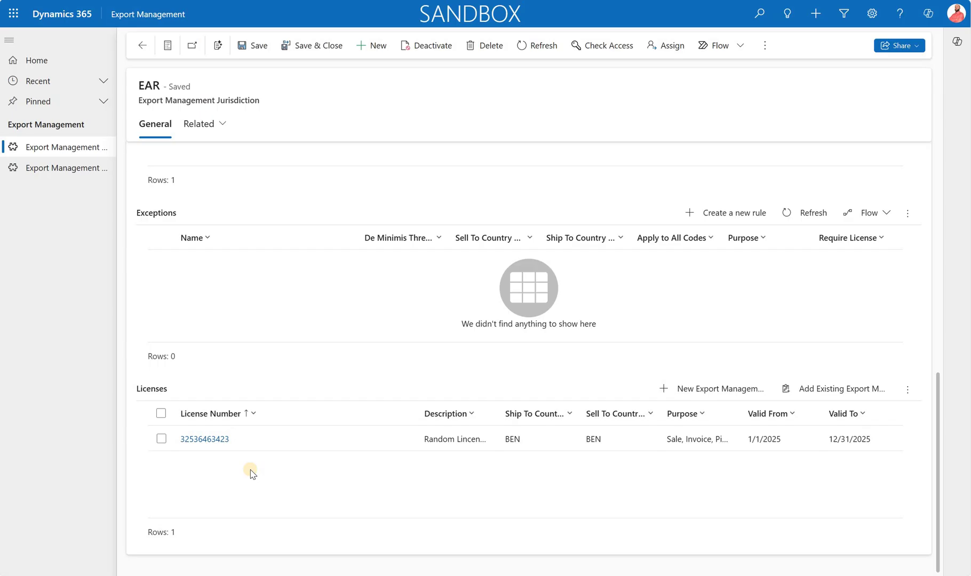
{"action": "left_click", "coordinate": [212, 440]}
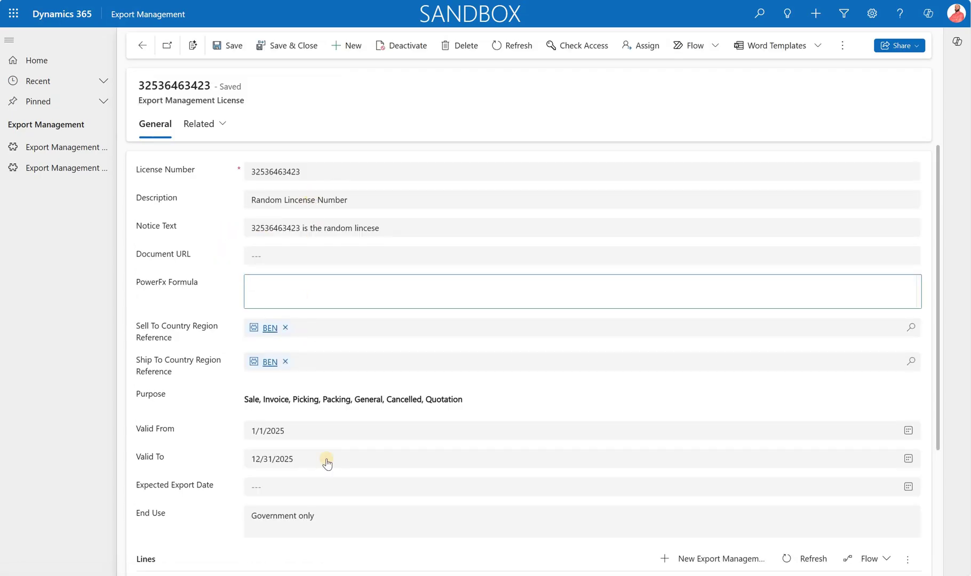
Inspect the license line's quantity 200.00 against its consumed quantity of 130
{"action": "scroll", "coordinate": [325, 459], "scroll_direction": "down", "scroll_amount": 3}
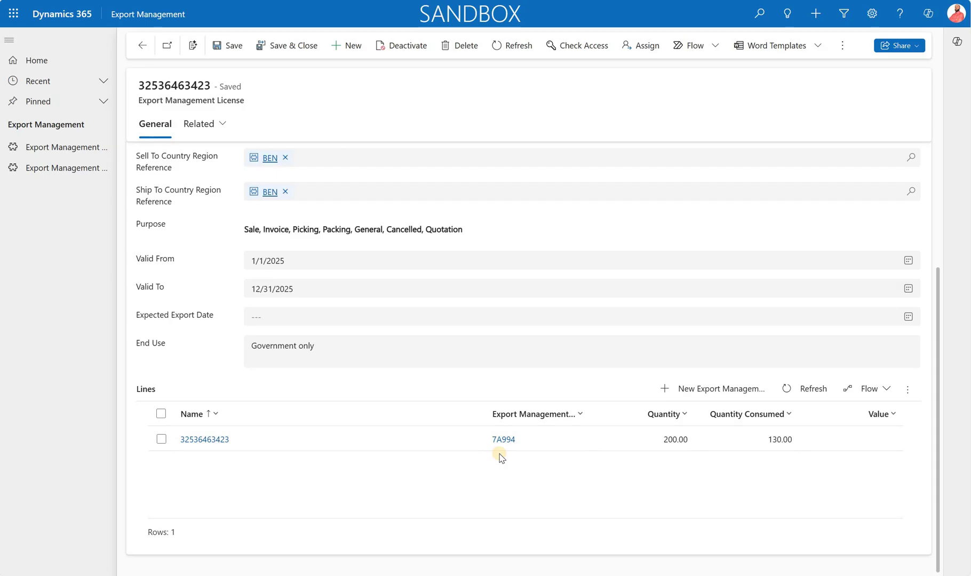
{"action": "left_click", "coordinate": [675, 447]}
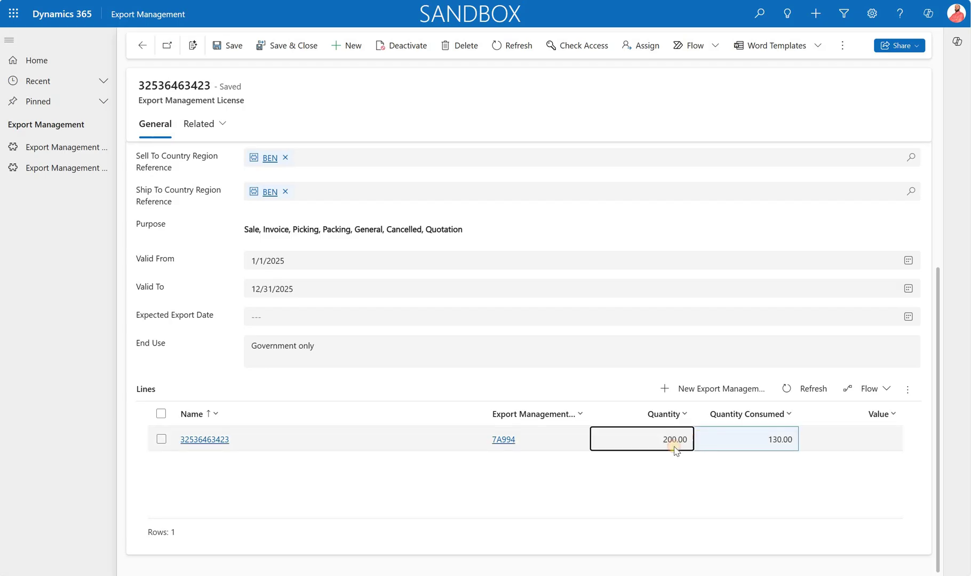
{"action": "left_click", "coordinate": [213, 446]}
{"action": "scroll", "coordinate": [210, 374], "scroll_direction": "down", "scroll_amount": 1}
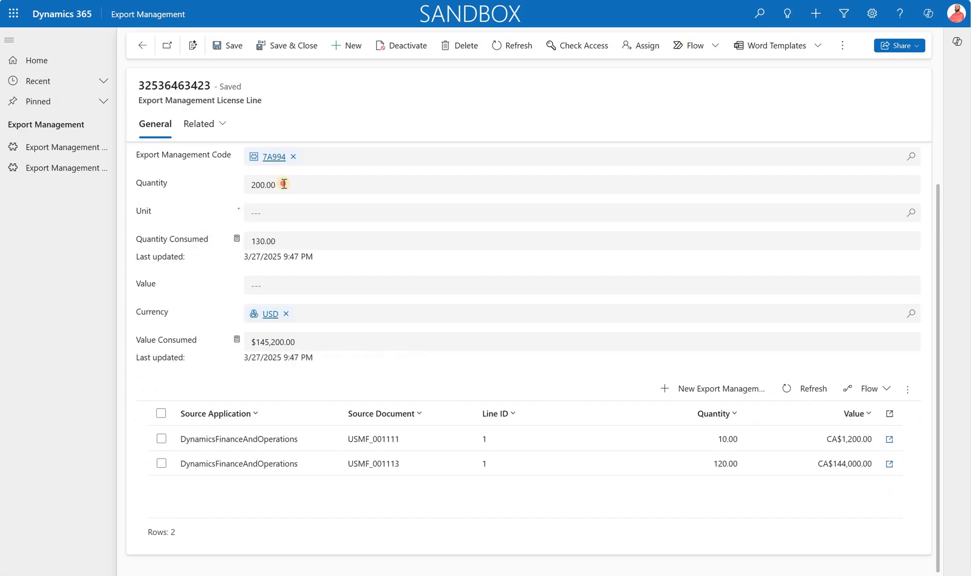
{"action": "left_click", "coordinate": [249, 186]}
{"action": "double_click", "coordinate": [250, 187]}
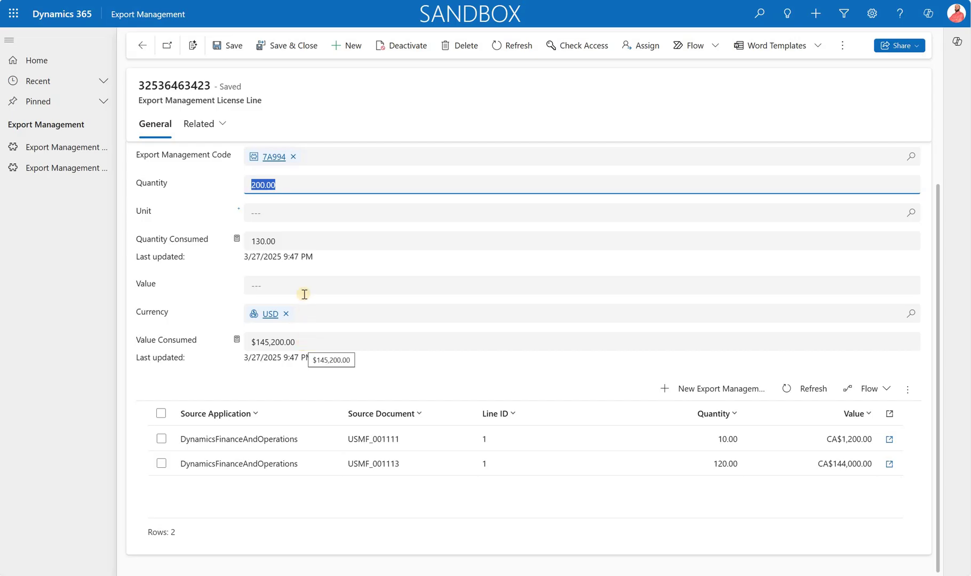
{"action": "left_click", "coordinate": [250, 287]}
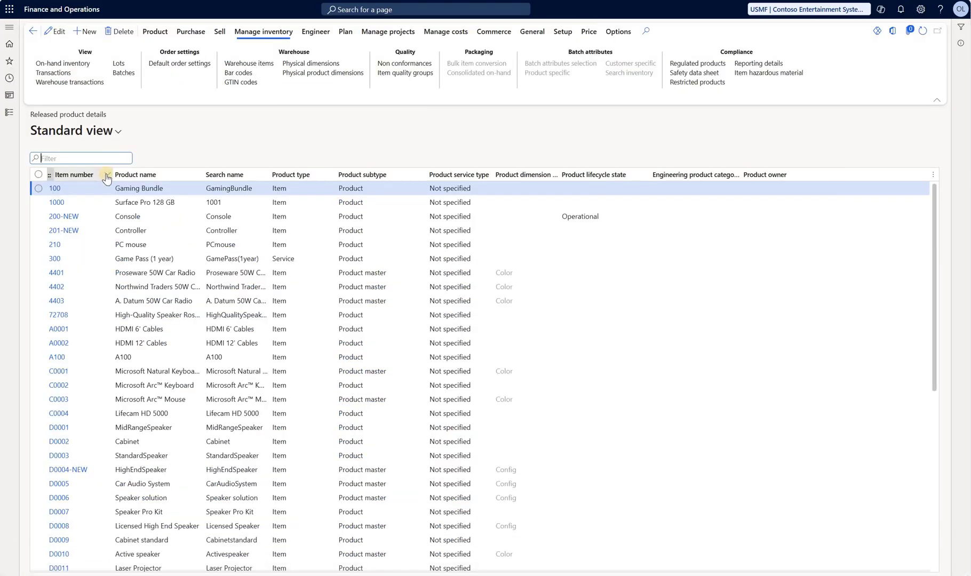
Filter released products to item numbers containing 'nav' and open NAV Aid
{"action": "left_click", "coordinate": [108, 176]}
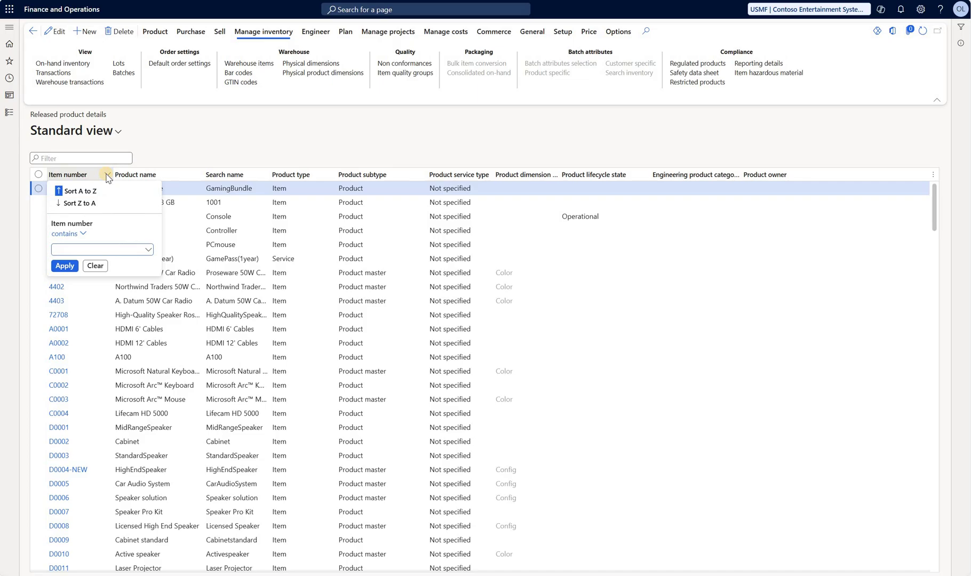
{"action": "type", "text": "nav"}
{"action": "left_click", "coordinate": [65, 266]}
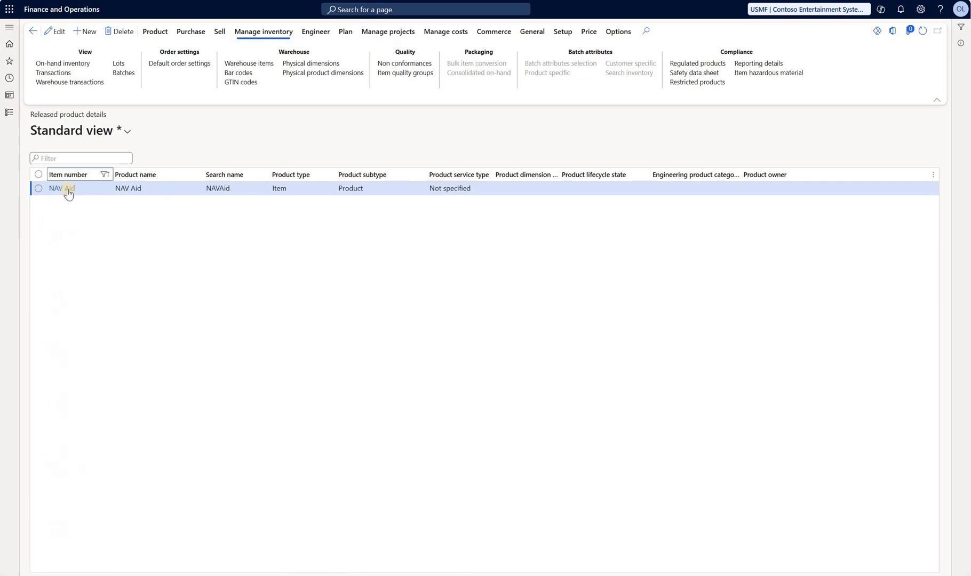
{"action": "left_click", "coordinate": [69, 190]}
Review NAV Aid's EAR export code 7A994 with 15.00 third-country content percent
{"action": "scroll", "coordinate": [381, 337], "scroll_direction": "down", "scroll_amount": 10}
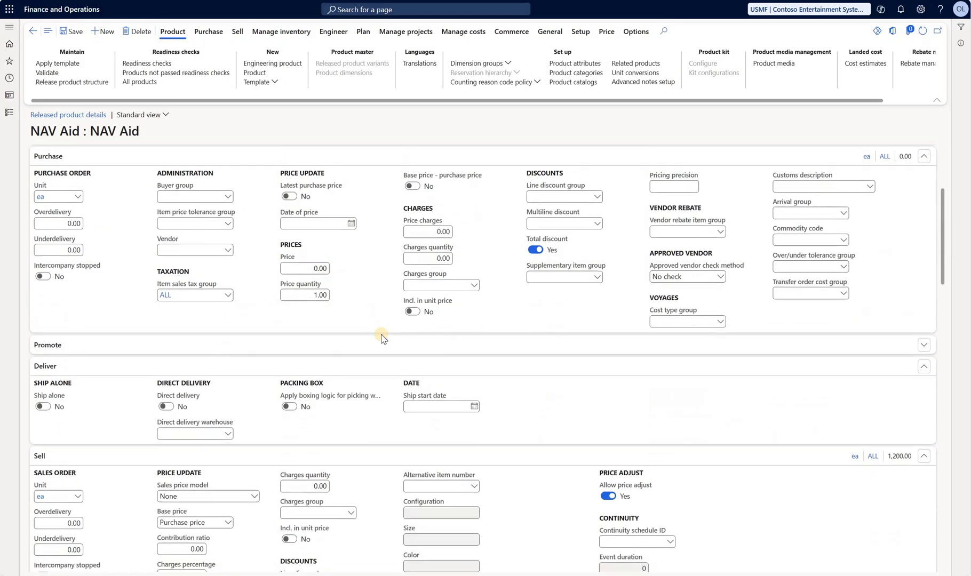
{"action": "scroll", "coordinate": [382, 337], "scroll_direction": "down", "scroll_amount": 8}
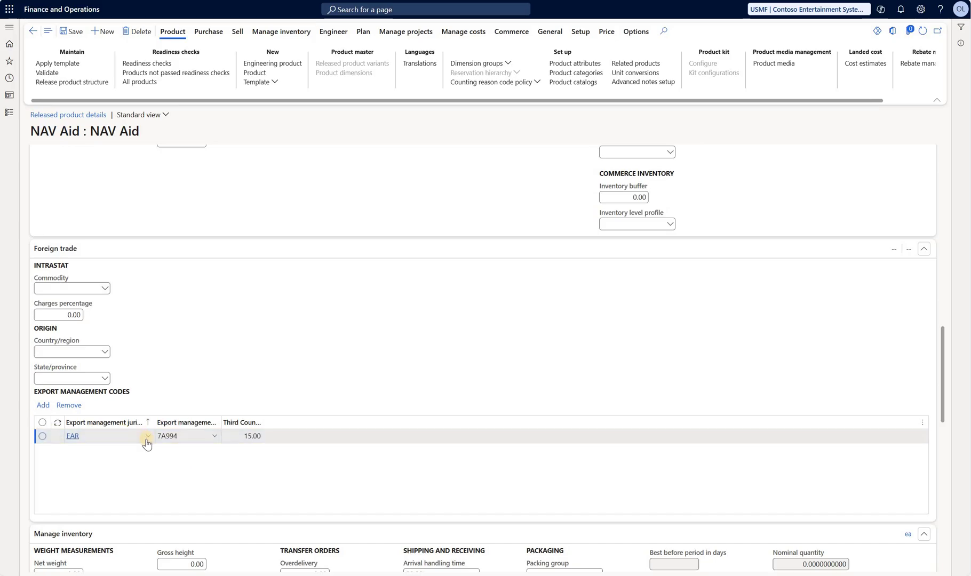
{"action": "left_click", "coordinate": [215, 438]}
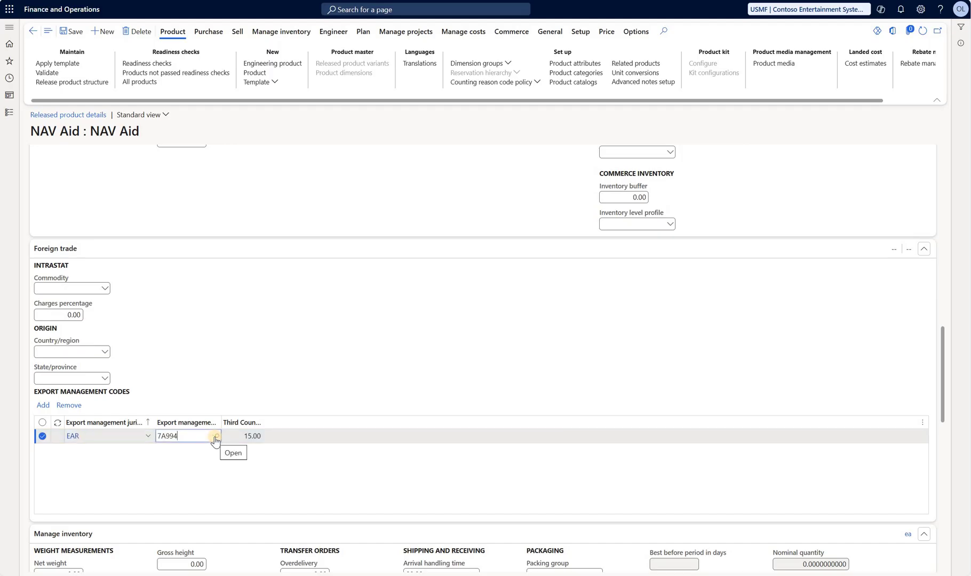
{"action": "left_click", "coordinate": [215, 437]}
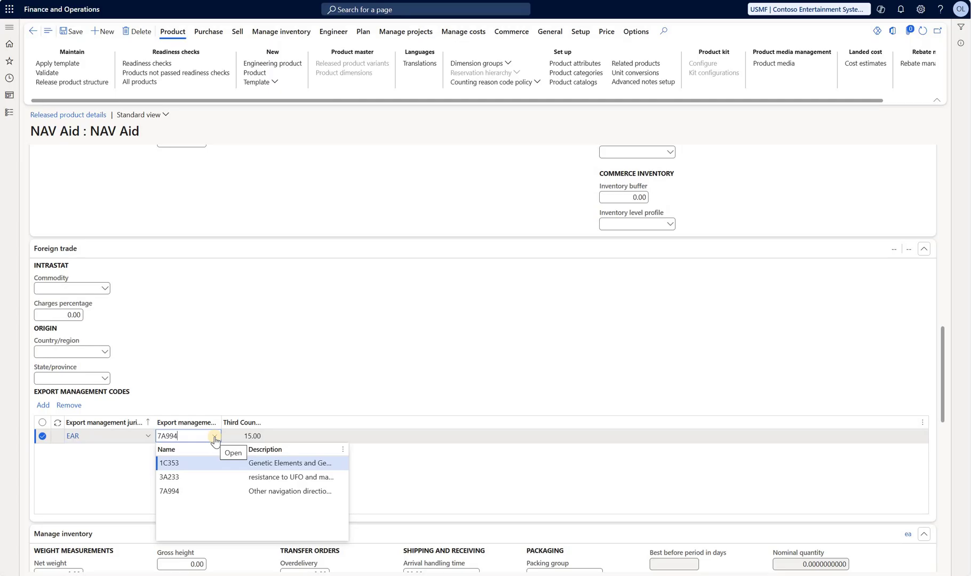
{"action": "left_click", "coordinate": [324, 438]}
{"action": "left_click", "coordinate": [324, 439]}
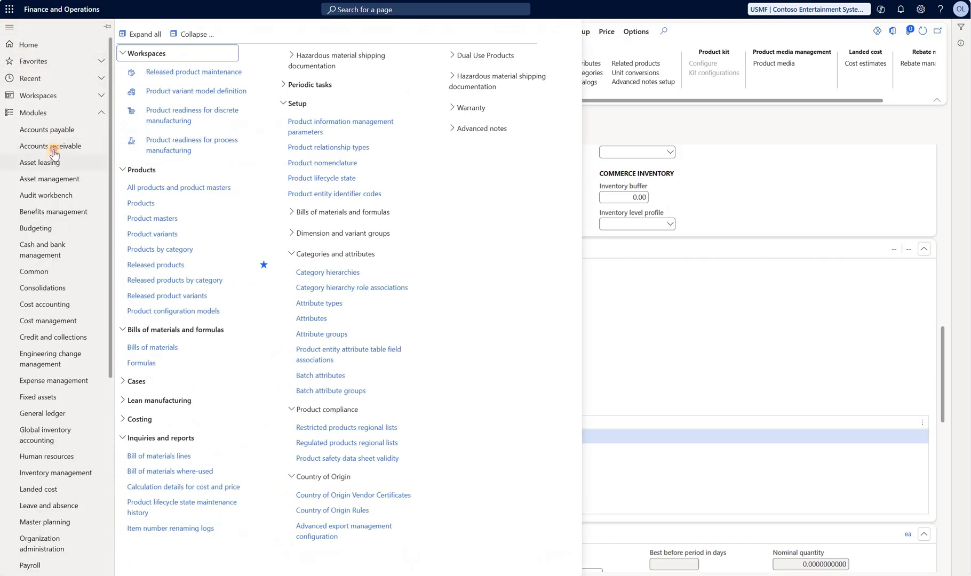
Create a sales order to the Benin delivery address with a line for item 1000
{"action": "left_click", "coordinate": [53, 154]}
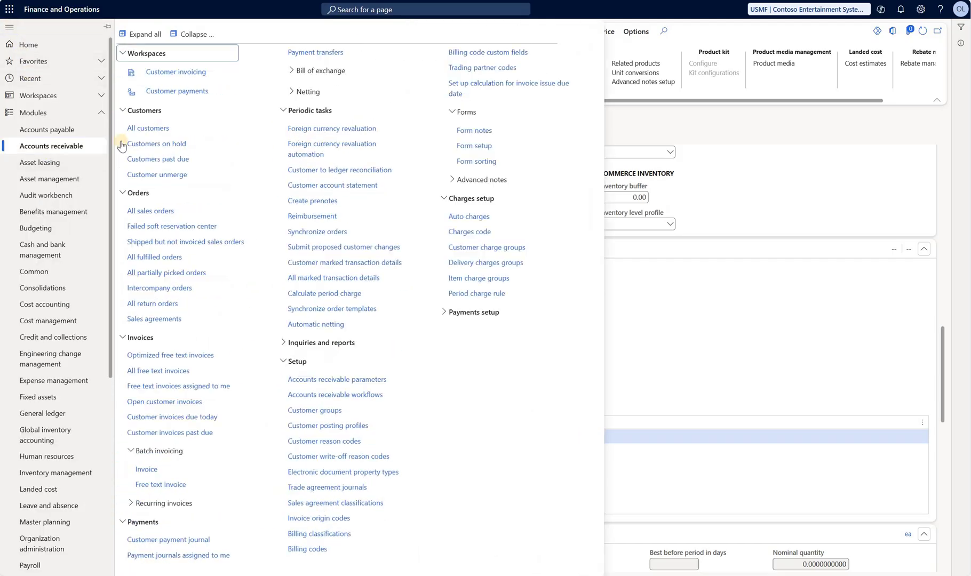
{"action": "left_click", "coordinate": [150, 213]}
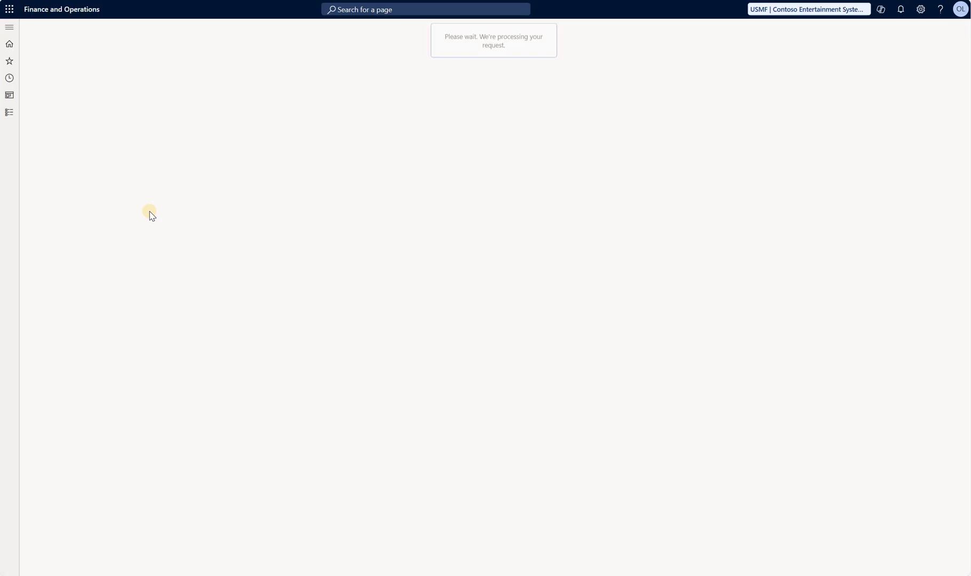
{"action": "left_click", "coordinate": [792, 151]}
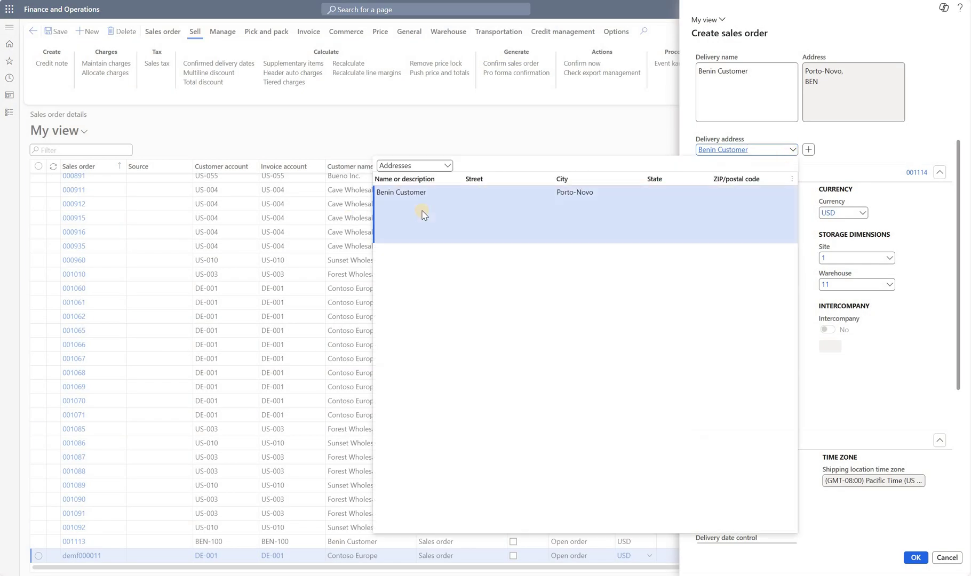
{"action": "left_click", "coordinate": [916, 557]}
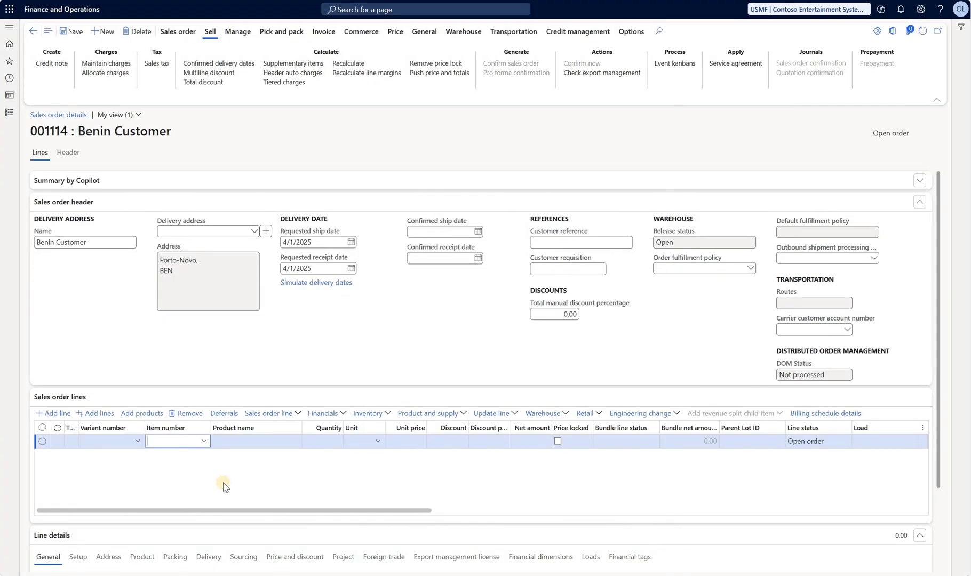
{"action": "key", "text": "Tab"}
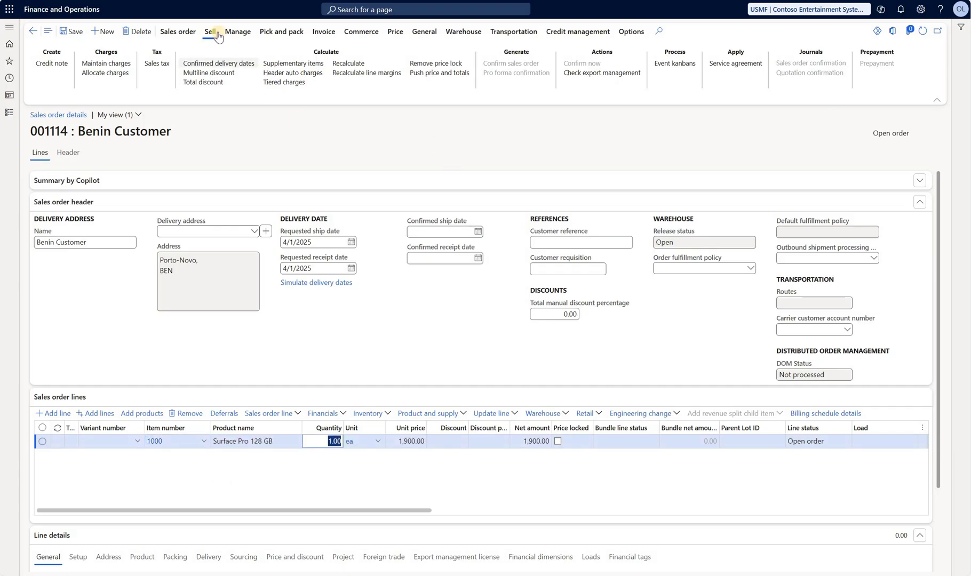
Run the export management check on the order and review its errors and information messages
{"action": "left_click", "coordinate": [609, 79]}
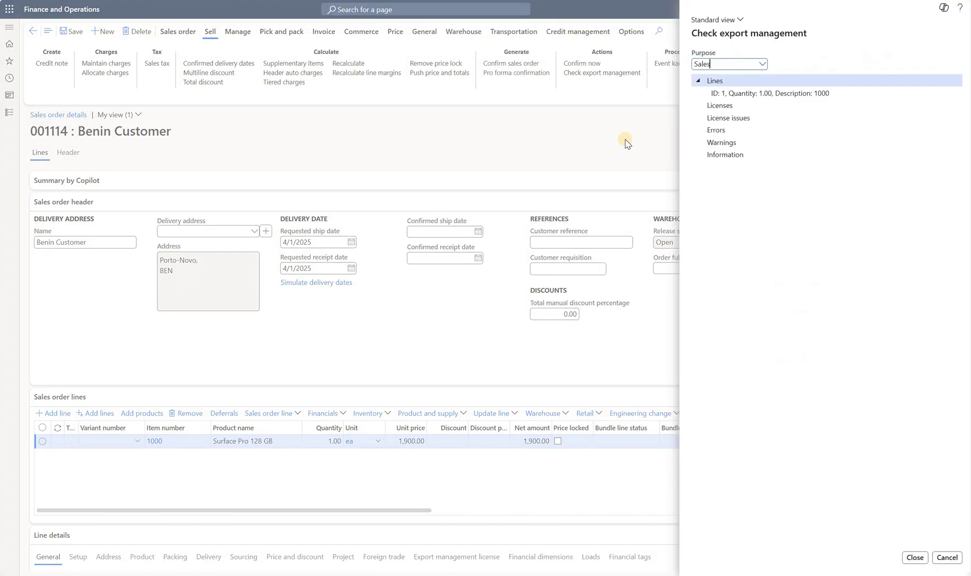
{"action": "left_click", "coordinate": [718, 130]}
{"action": "left_click", "coordinate": [725, 154]}
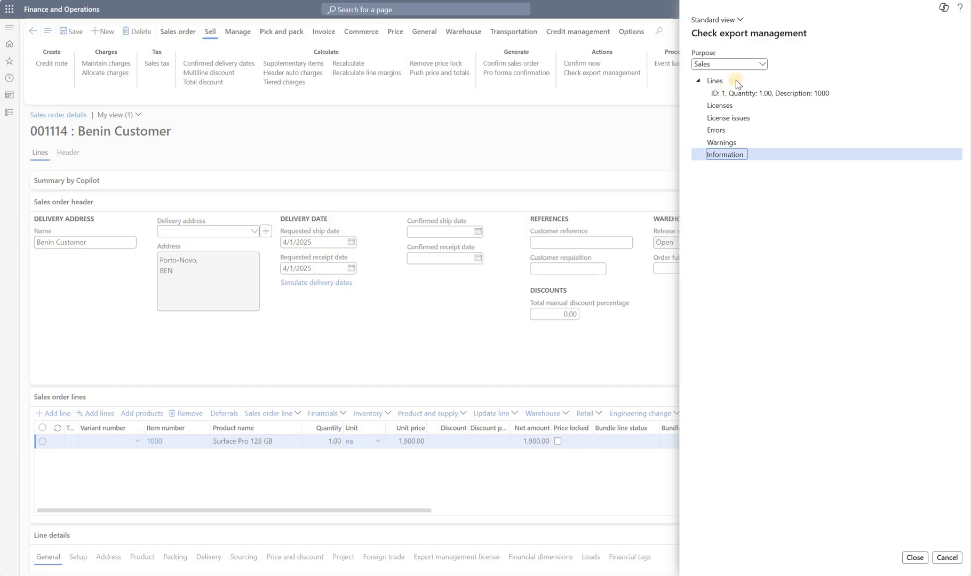
Rerun the check for the Invoice and Packing purposes, then close it
{"action": "left_click", "coordinate": [761, 64]}
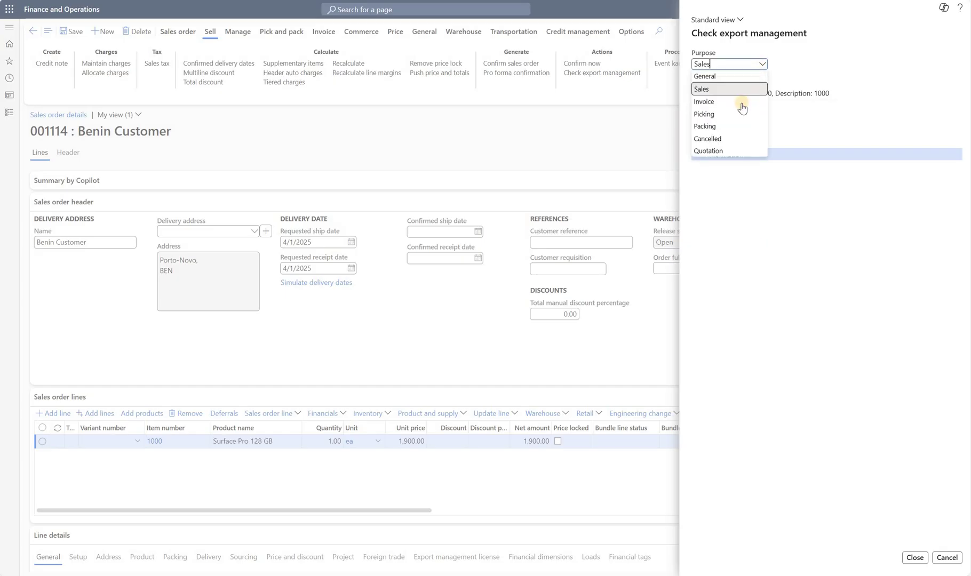
{"action": "left_click", "coordinate": [742, 101]}
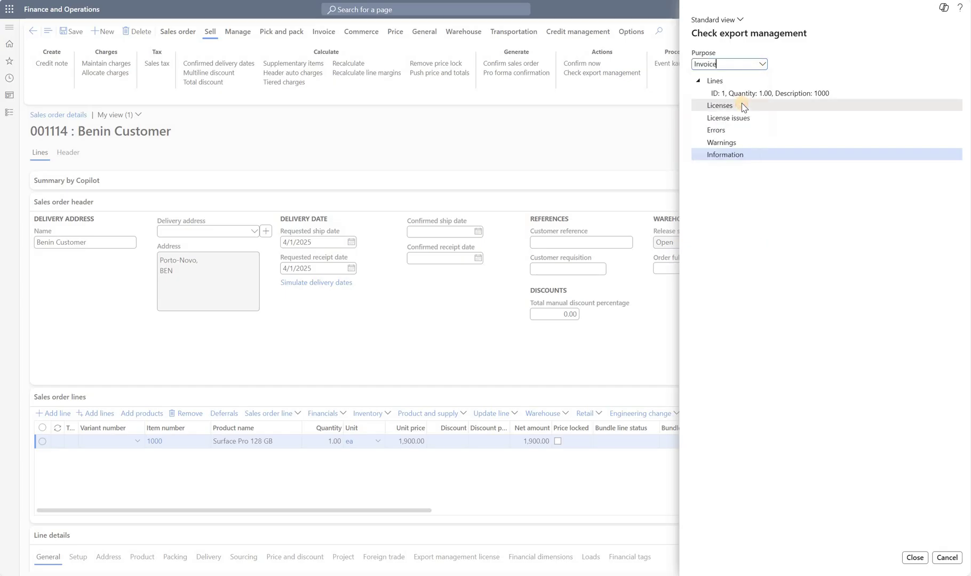
{"action": "left_click", "coordinate": [762, 65]}
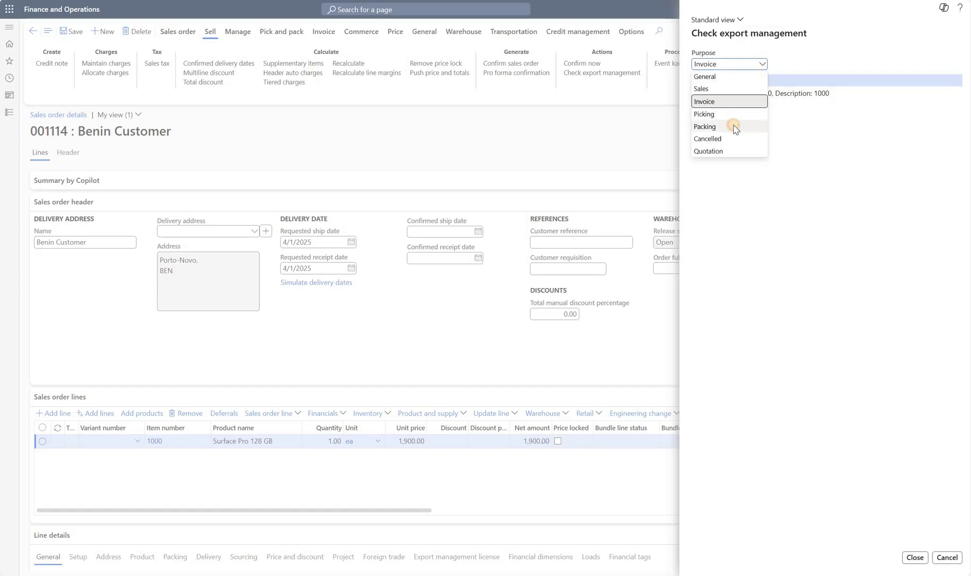
{"action": "left_click", "coordinate": [734, 126]}
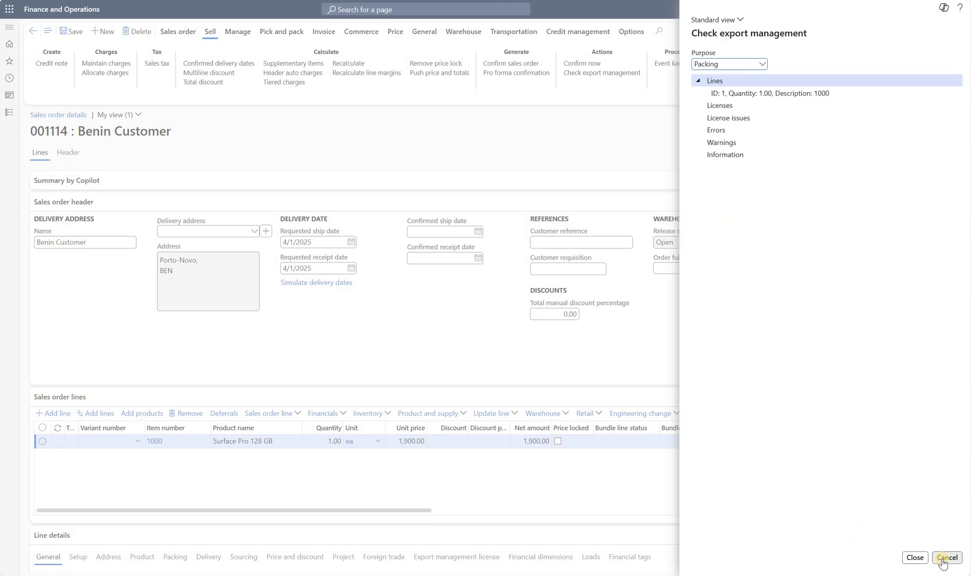
{"action": "left_click", "coordinate": [915, 557]}
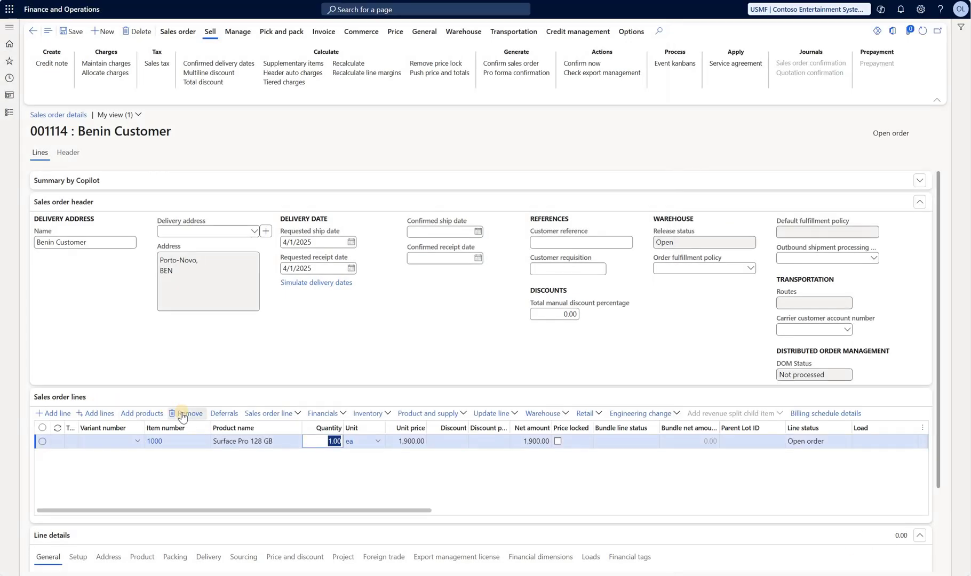
Add a NAV Aid line with quantity 10 and run the export management check
{"action": "left_click", "coordinate": [60, 417]}
{"action": "left_click", "coordinate": [60, 416]}
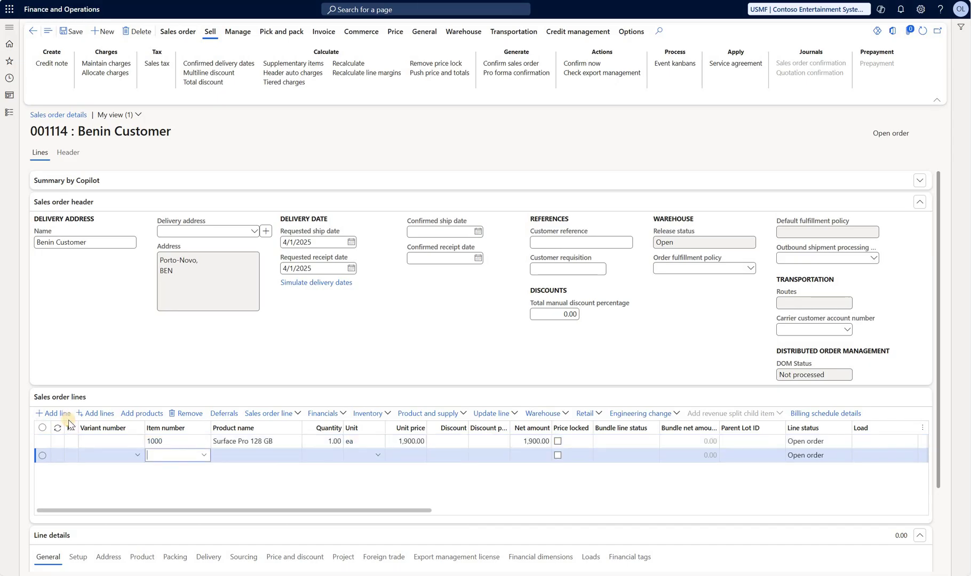
{"action": "type", "text": "nav"}
{"action": "key", "text": "Tab"}
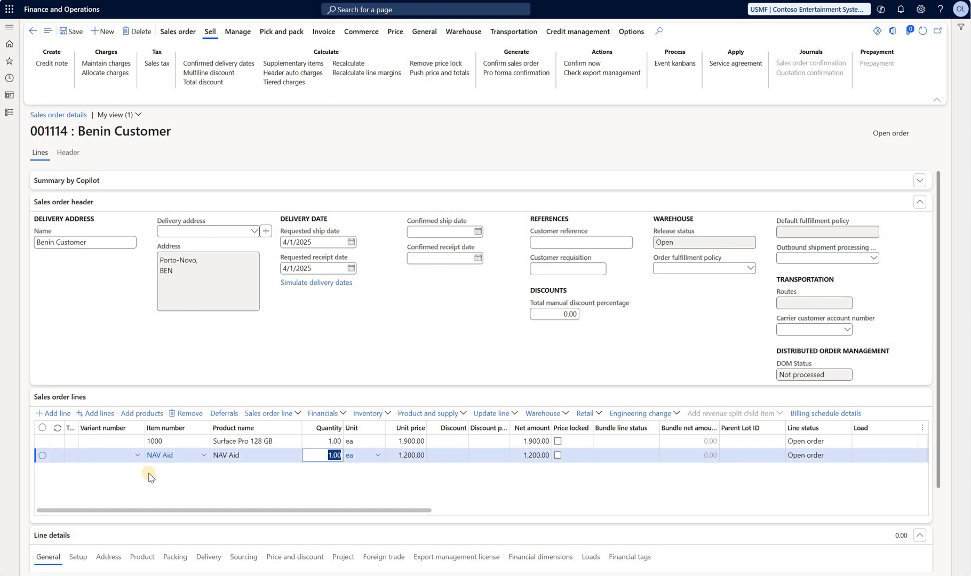
{"action": "type", "text": "10"}
{"action": "key", "text": "Tab"}
{"action": "left_click", "coordinate": [601, 73]}
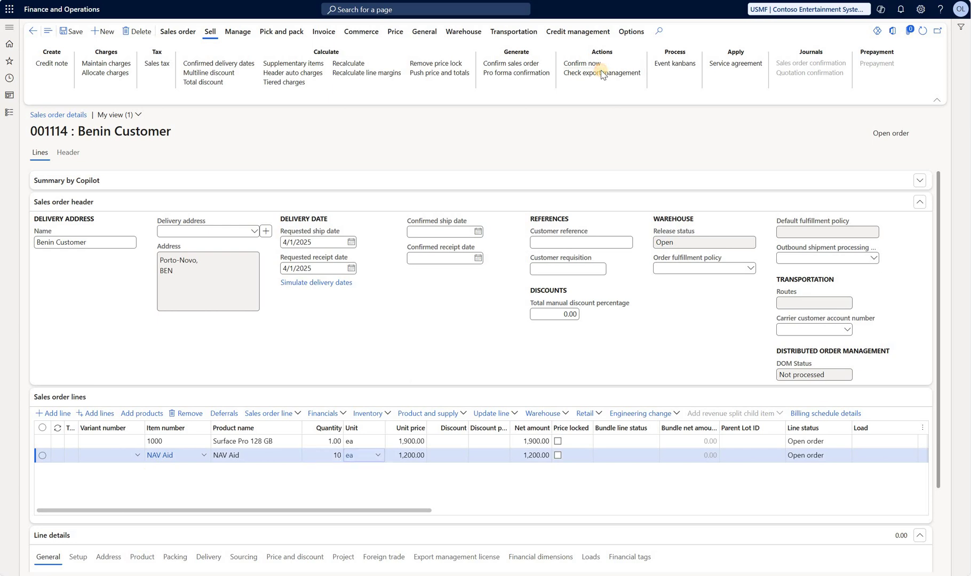
Inspect the NAV Aid line's EAR 7A994 classification and its Benin Missile Technology warning
{"action": "left_click", "coordinate": [739, 104]}
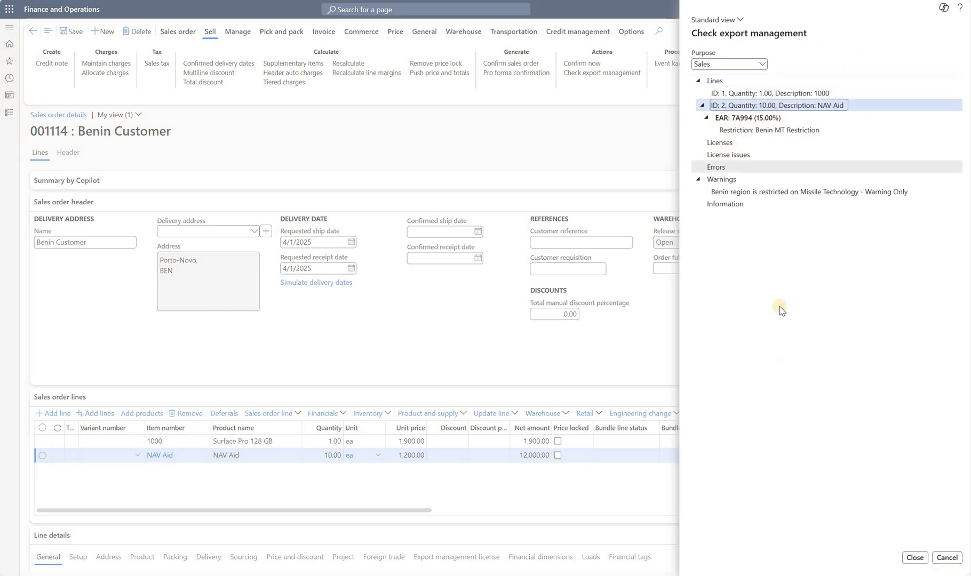
{"action": "left_click", "coordinate": [754, 118]}
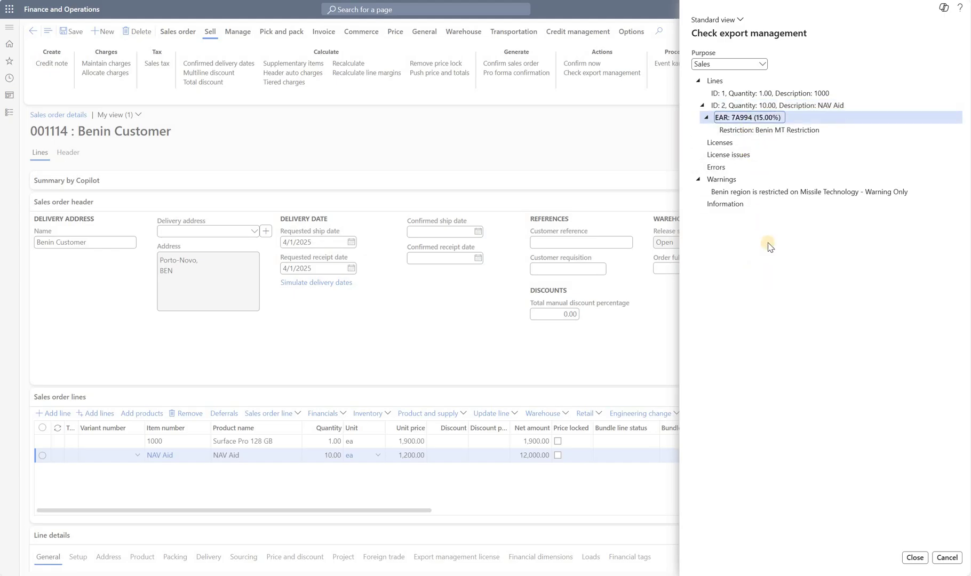
{"action": "left_click", "coordinate": [775, 130]}
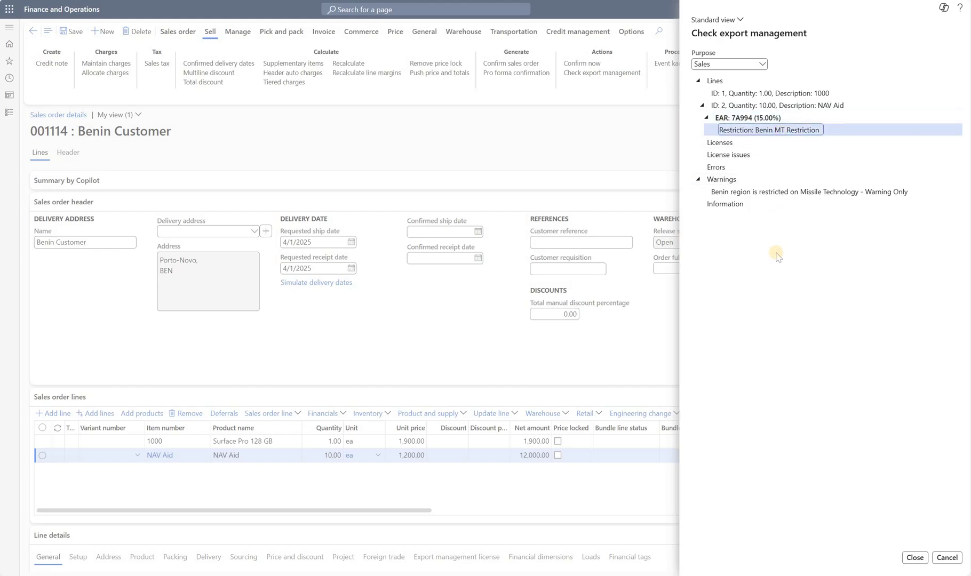
{"action": "left_click", "coordinate": [799, 191]}
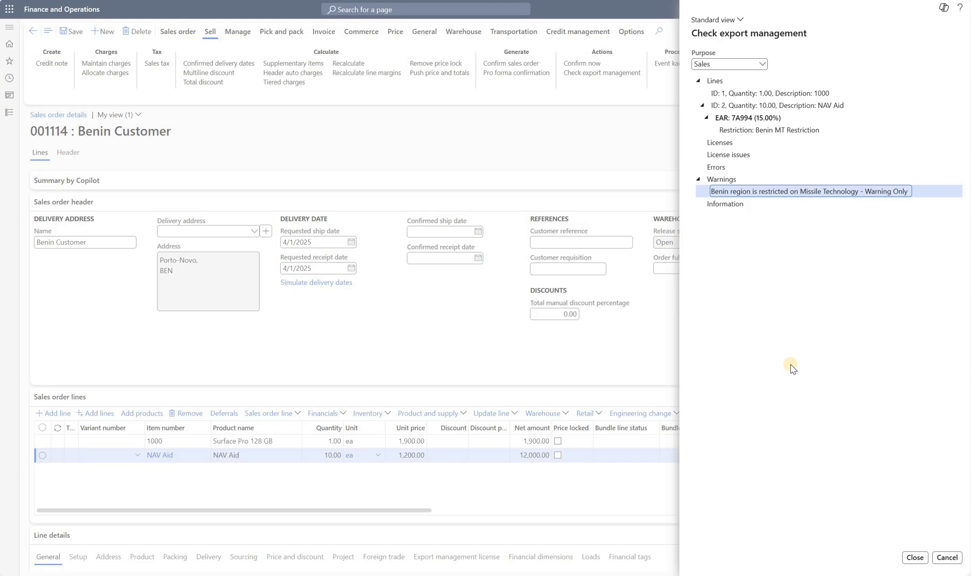
Recheck the order for the Picking, Quotation and Invoice purposes, then cancel the check
{"action": "left_click", "coordinate": [761, 65]}
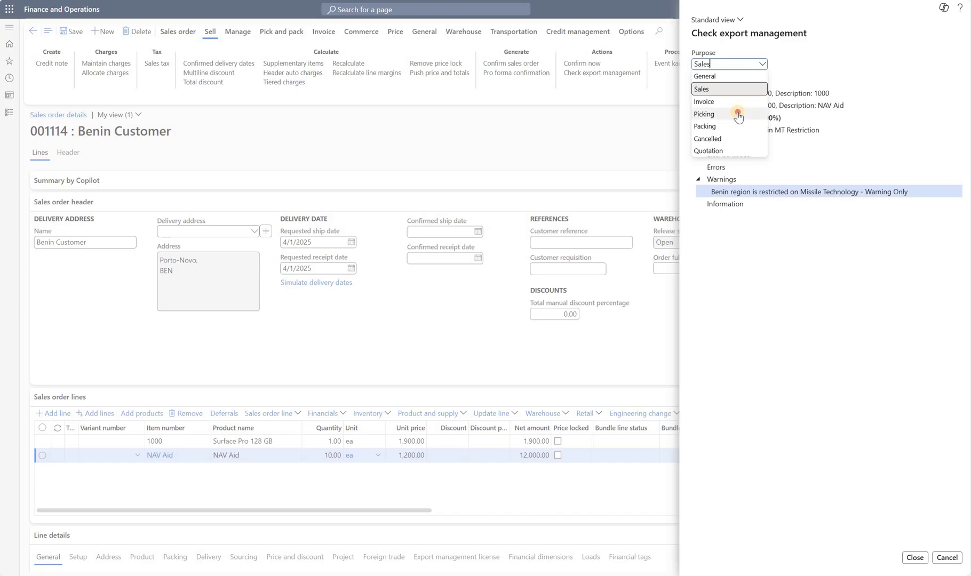
{"action": "left_click", "coordinate": [740, 115]}
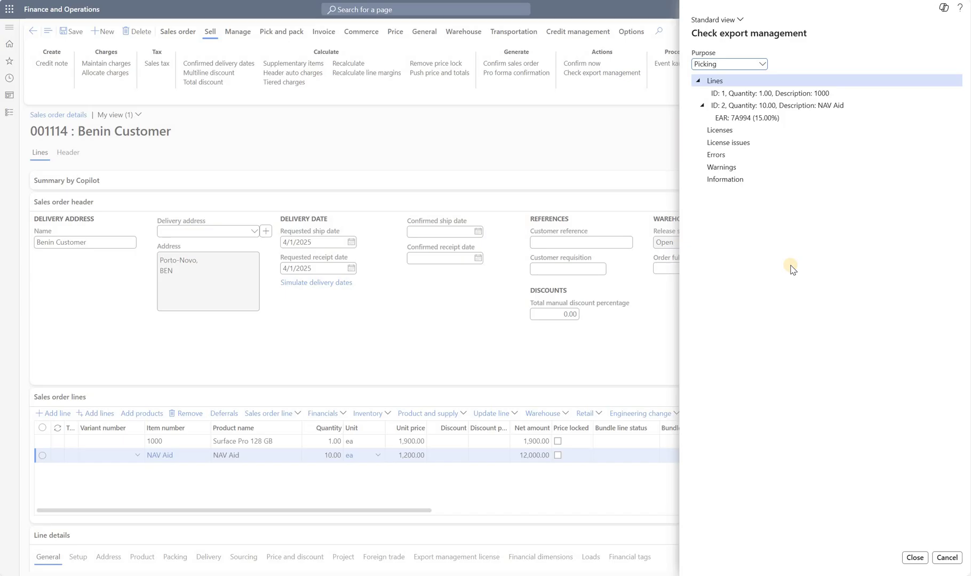
{"action": "left_click", "coordinate": [763, 64]}
{"action": "left_click", "coordinate": [727, 152]}
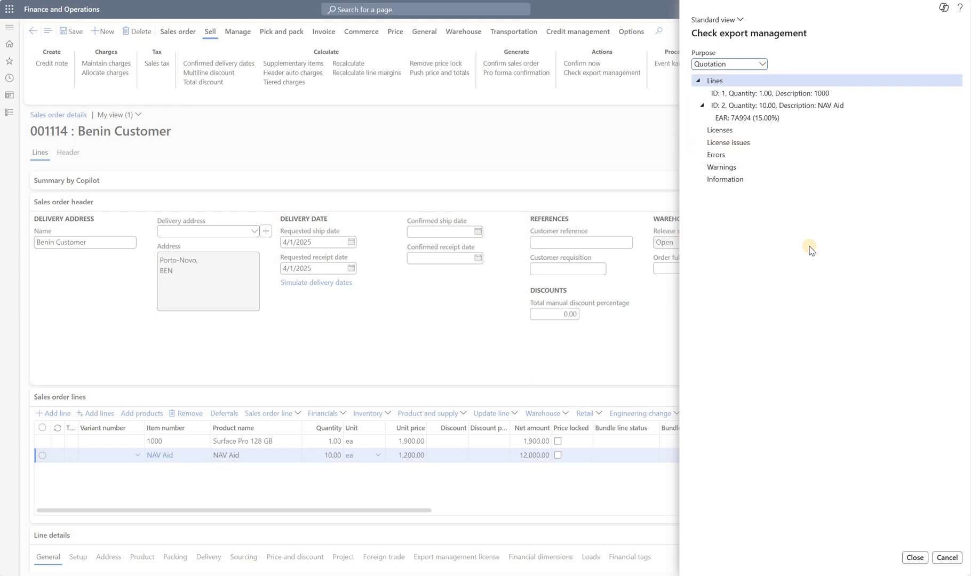
{"action": "left_click", "coordinate": [763, 65]}
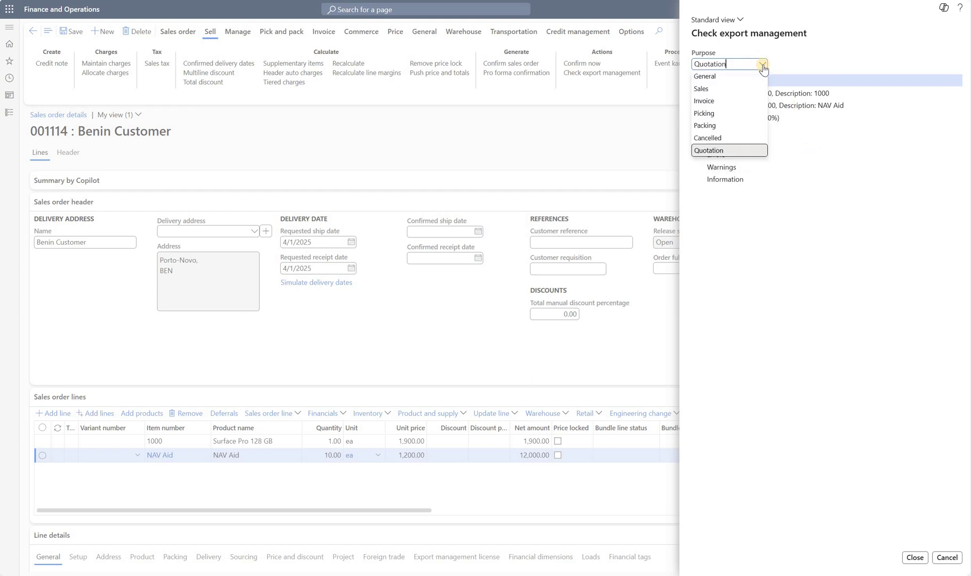
{"action": "left_click", "coordinate": [741, 101]}
{"action": "left_click", "coordinate": [753, 191]}
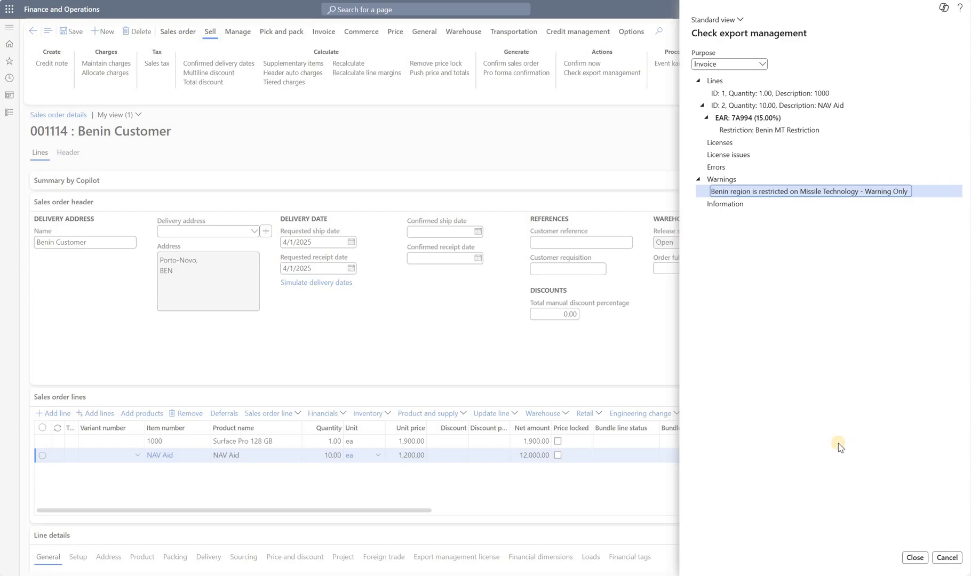
{"action": "left_click", "coordinate": [947, 557]}
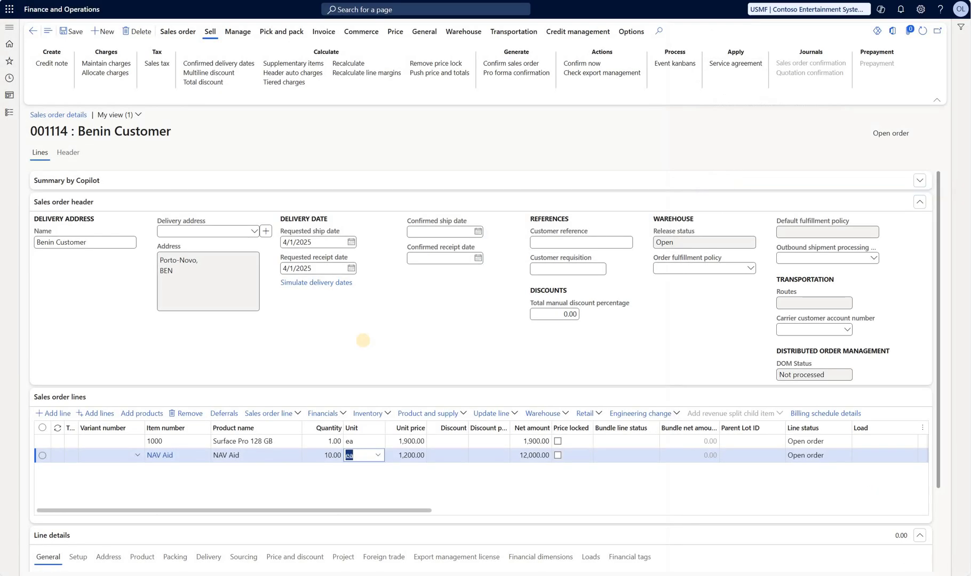
Add an EAR export management license valid until 12/31/2025 to the order header
{"action": "scroll", "coordinate": [365, 345], "scroll_direction": "down", "scroll_amount": 1}
{"action": "scroll", "coordinate": [365, 344], "scroll_direction": "down", "scroll_amount": 1}
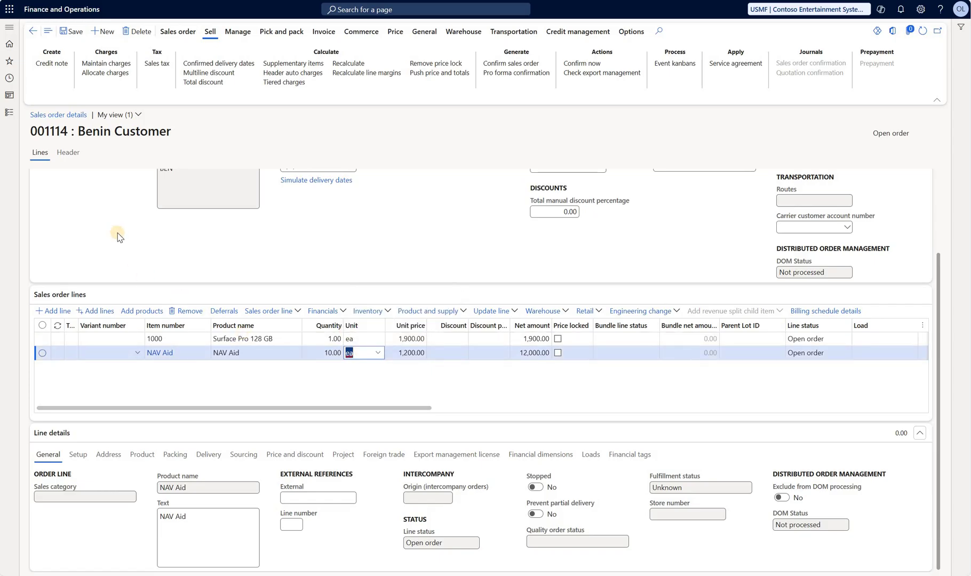
{"action": "left_click", "coordinate": [74, 160]}
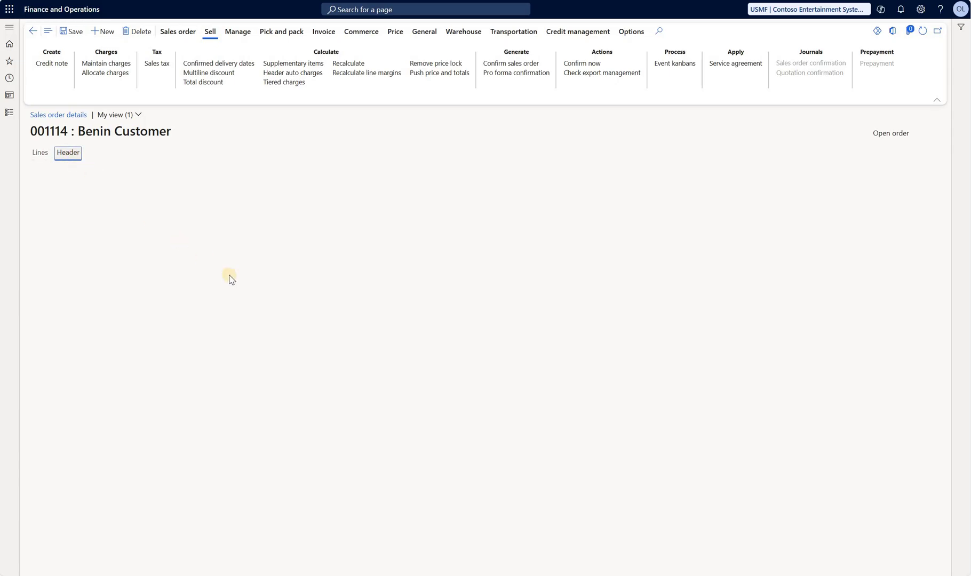
{"action": "scroll", "coordinate": [230, 278], "scroll_direction": "down", "scroll_amount": 20}
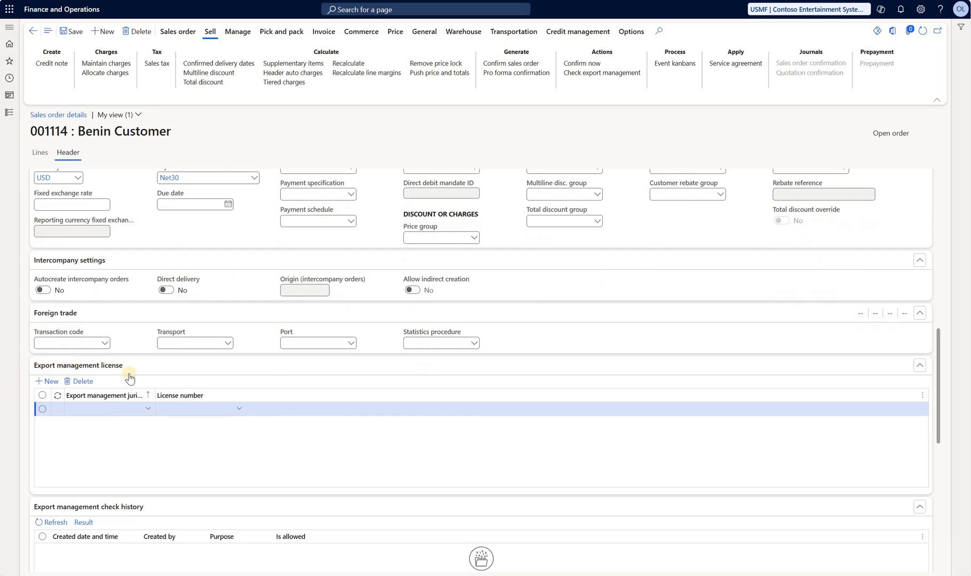
{"action": "left_click", "coordinate": [147, 409]}
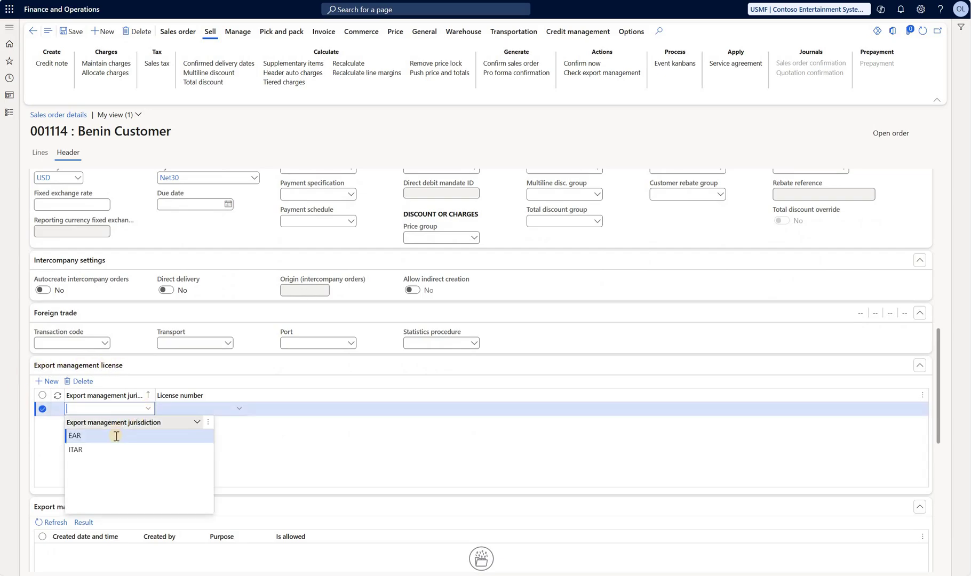
{"action": "left_click", "coordinate": [121, 436]}
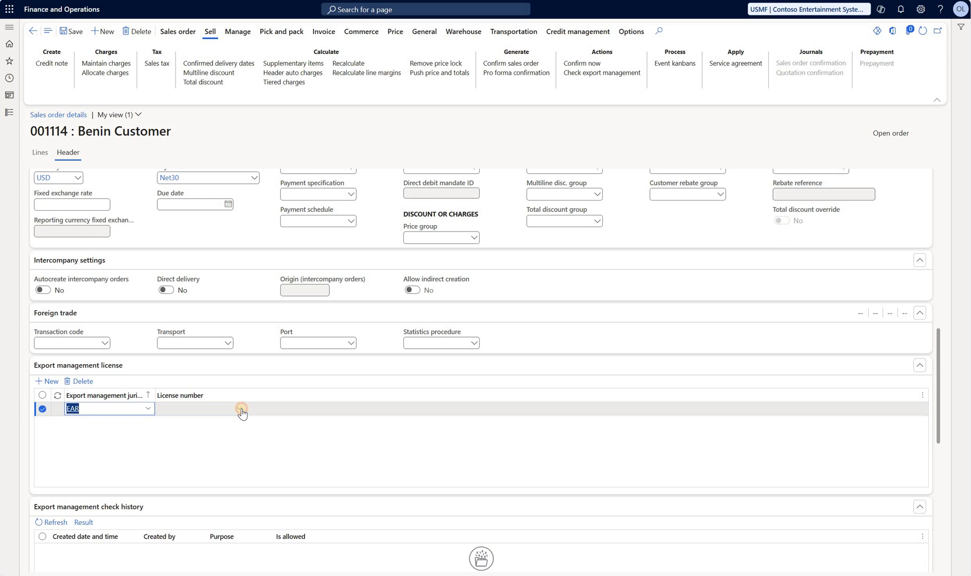
{"action": "left_click", "coordinate": [239, 410]}
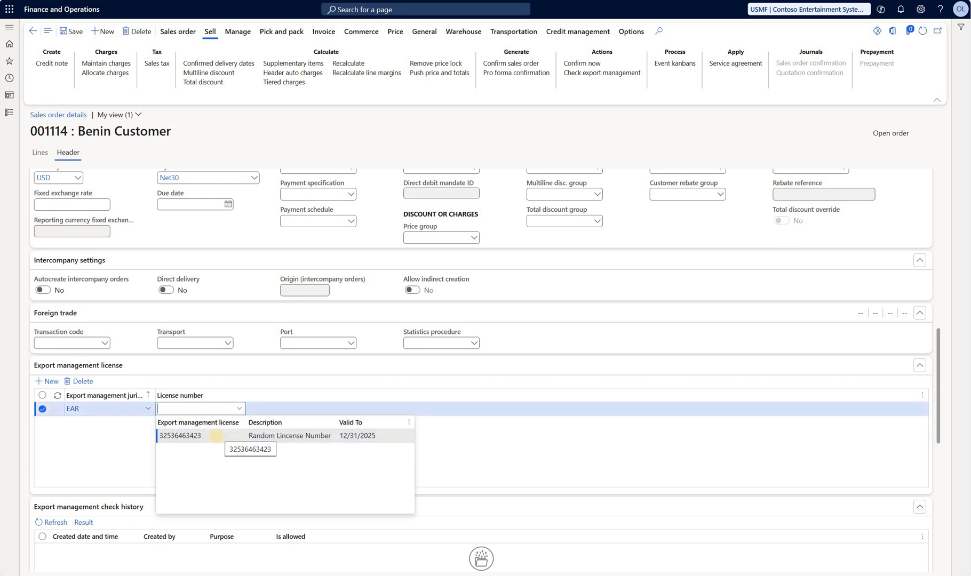
{"action": "left_click", "coordinate": [218, 441]}
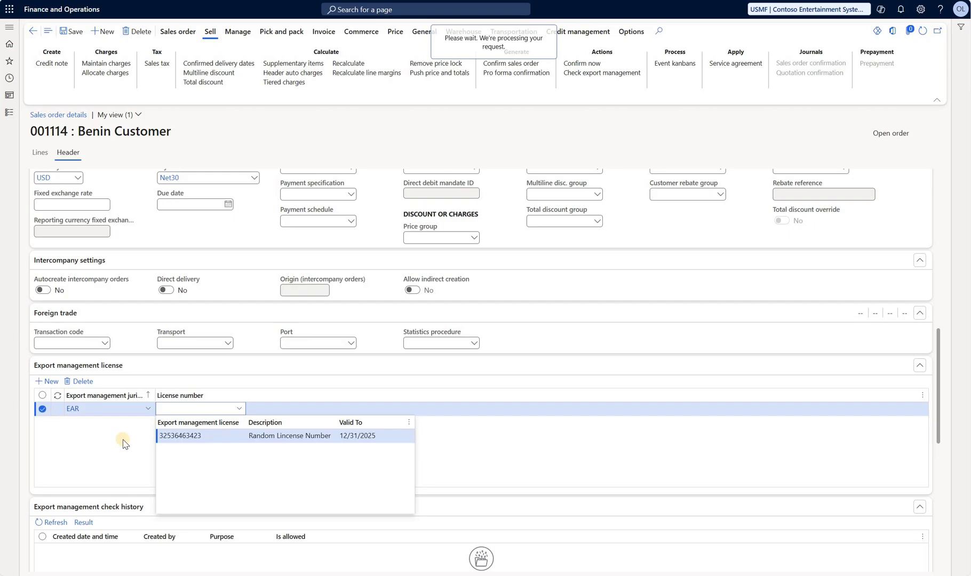
Add an EAR license row, valid until 12/31/2025, to the NAV Aid line
{"action": "left_click", "coordinate": [40, 152]}
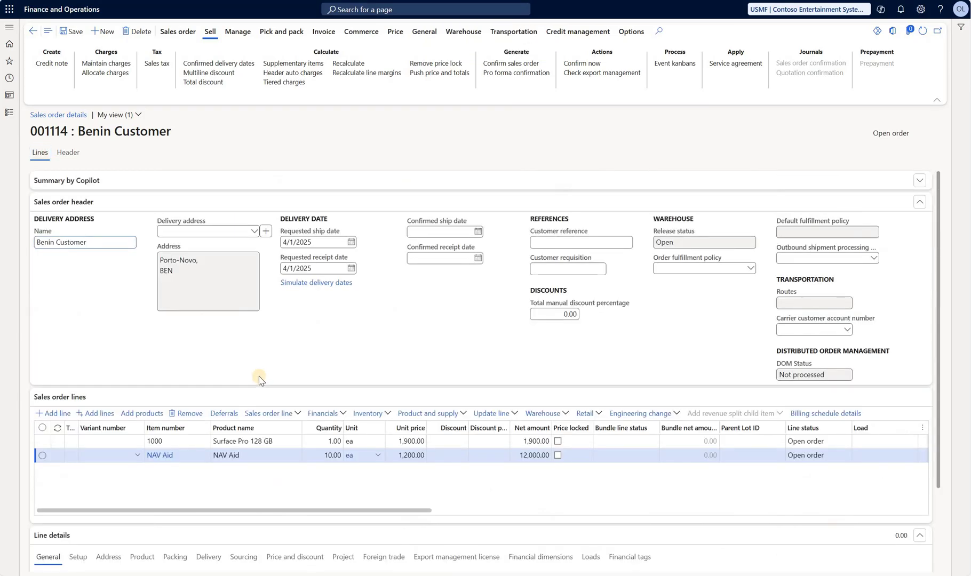
{"action": "scroll", "coordinate": [352, 436], "scroll_direction": "down", "scroll_amount": 2}
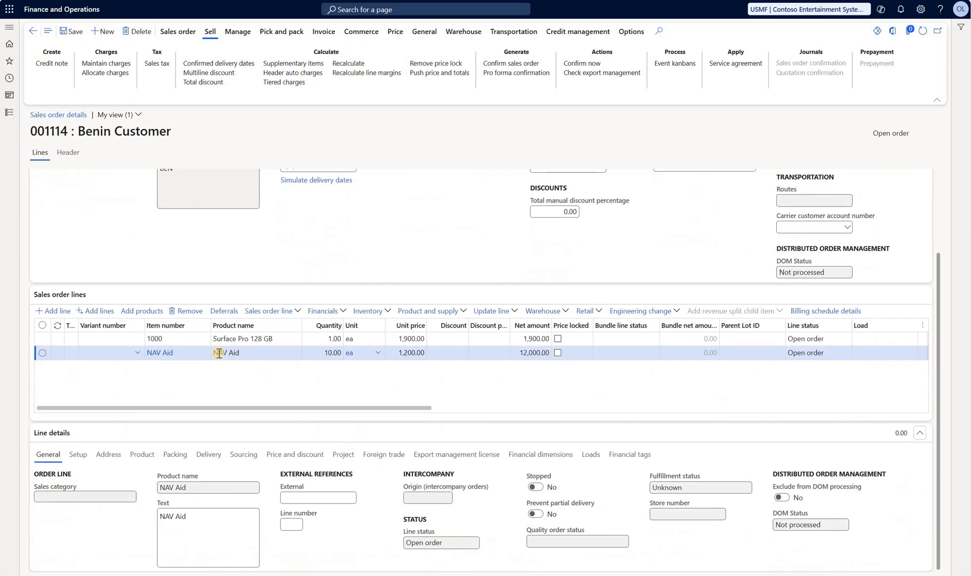
{"action": "left_click", "coordinate": [464, 456]}
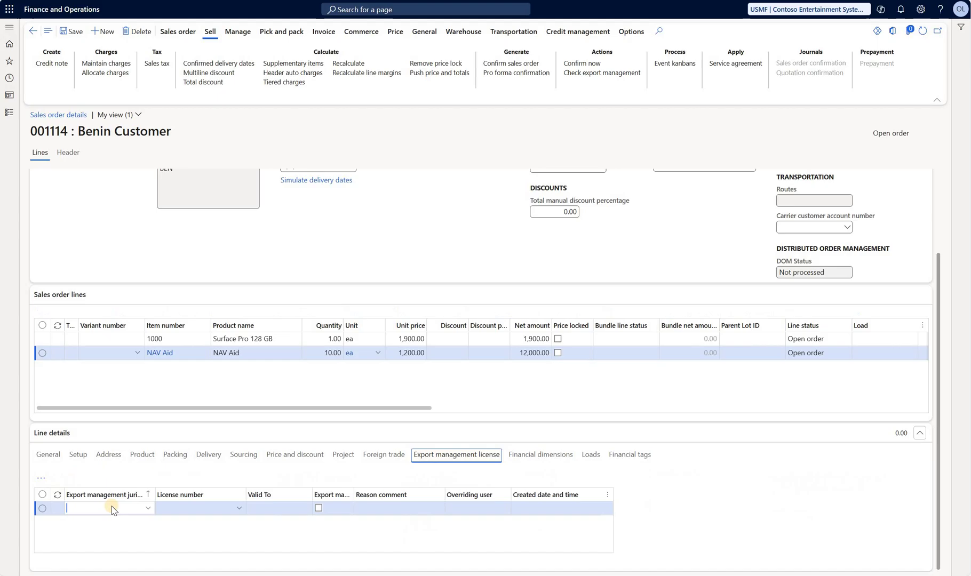
{"action": "left_click", "coordinate": [149, 510]}
{"action": "left_click", "coordinate": [148, 510]}
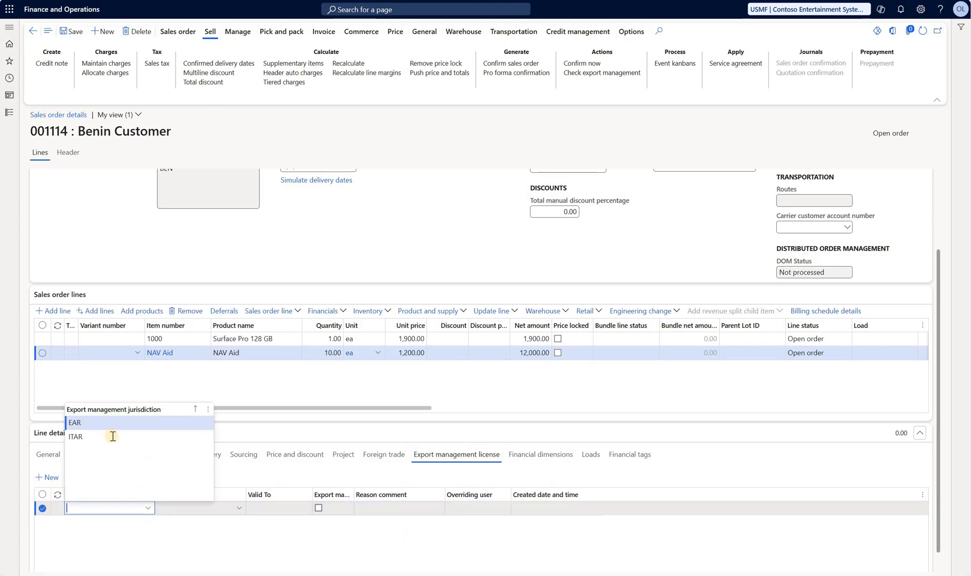
{"action": "left_click", "coordinate": [75, 423]}
{"action": "left_click", "coordinate": [230, 510]}
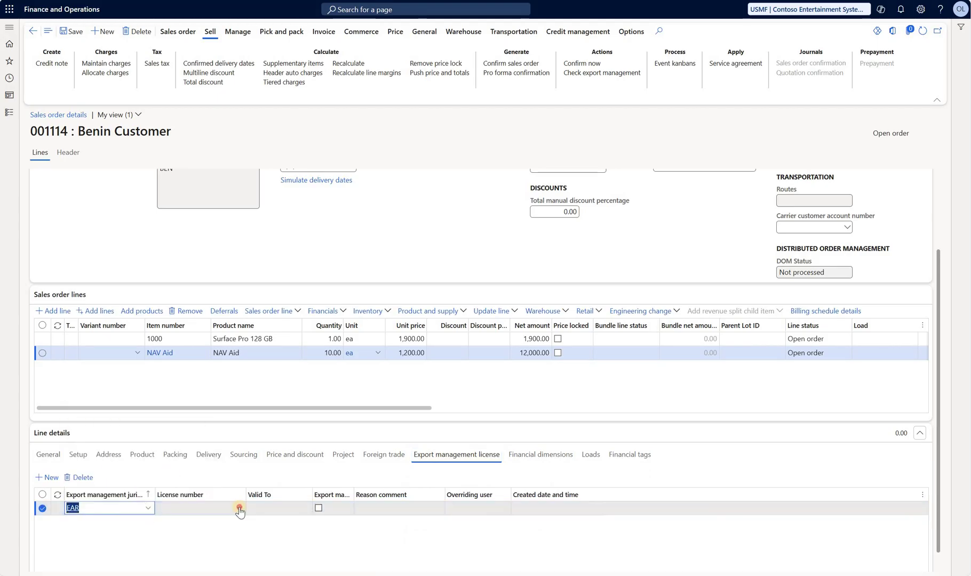
{"action": "left_click", "coordinate": [238, 508]}
{"action": "left_click", "coordinate": [213, 423]}
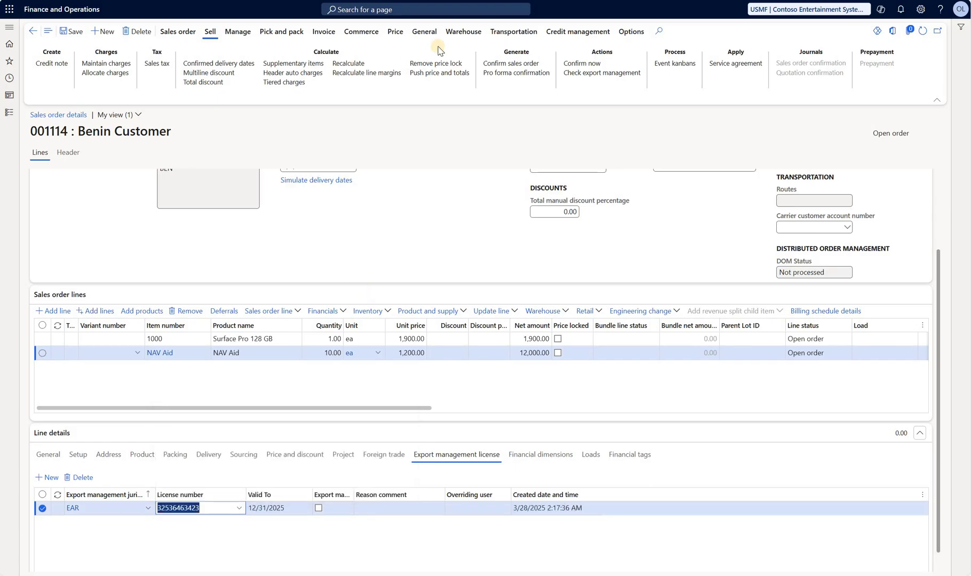
Confirm the licensed Benin sales order
{"action": "left_click", "coordinate": [583, 63]}
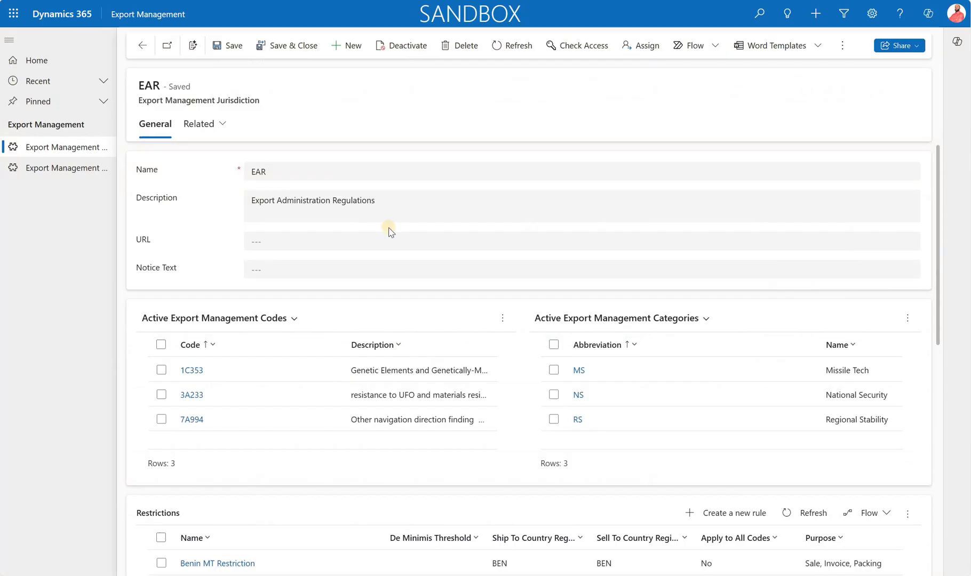
{"action": "scroll", "coordinate": [245, 406], "scroll_direction": "down", "scroll_amount": 9}
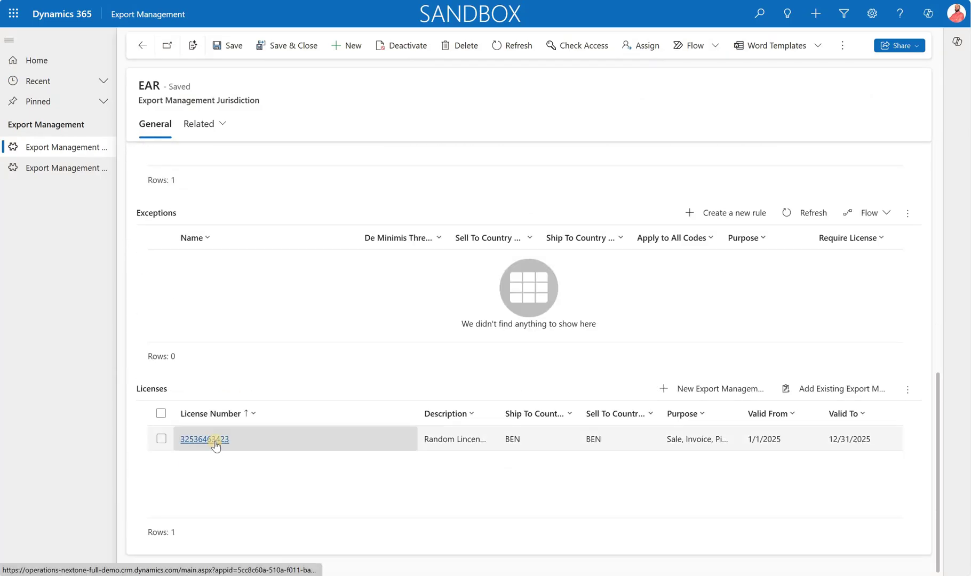
{"action": "left_click", "coordinate": [215, 443]}
{"action": "left_click", "coordinate": [208, 443]}
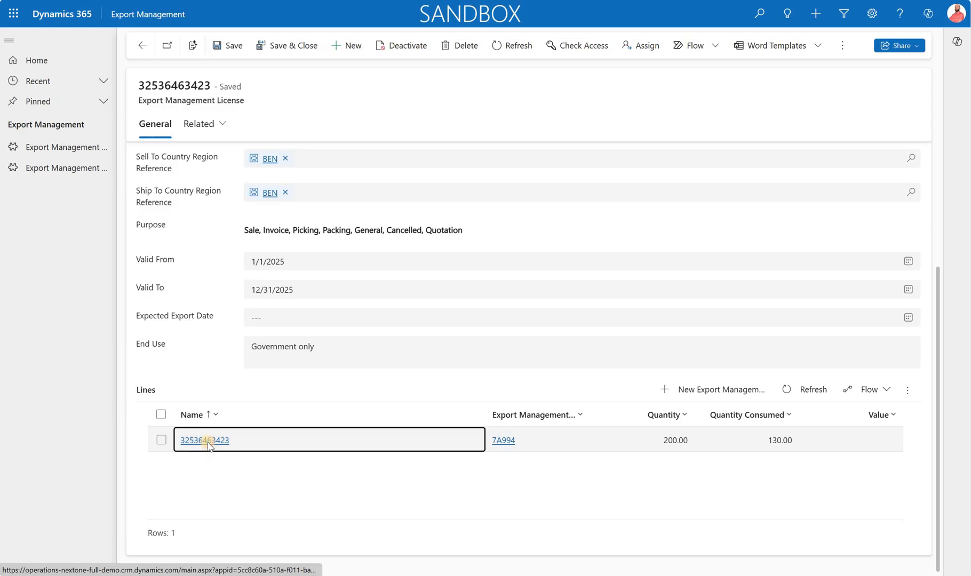
{"action": "left_click", "coordinate": [264, 284]}
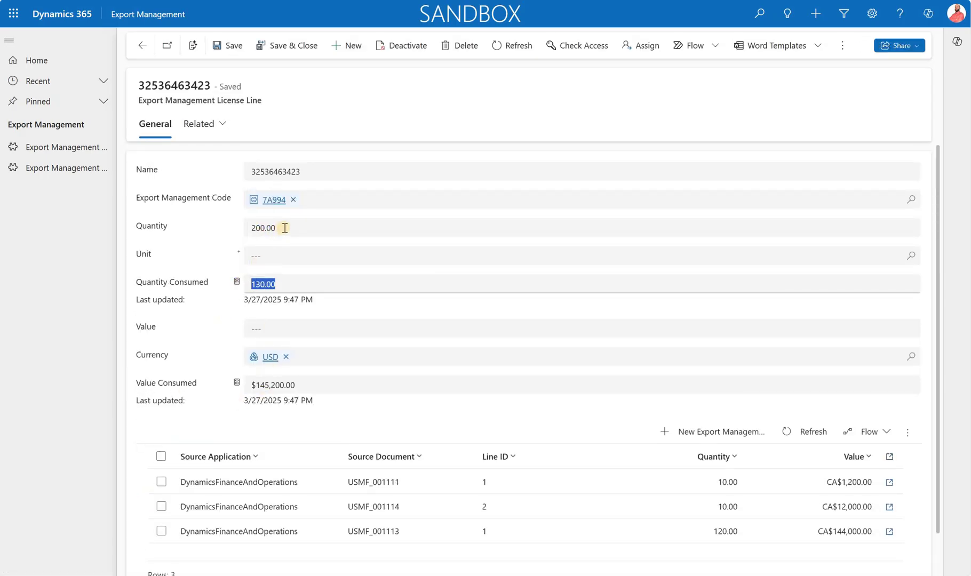
{"action": "left_click", "coordinate": [253, 229]}
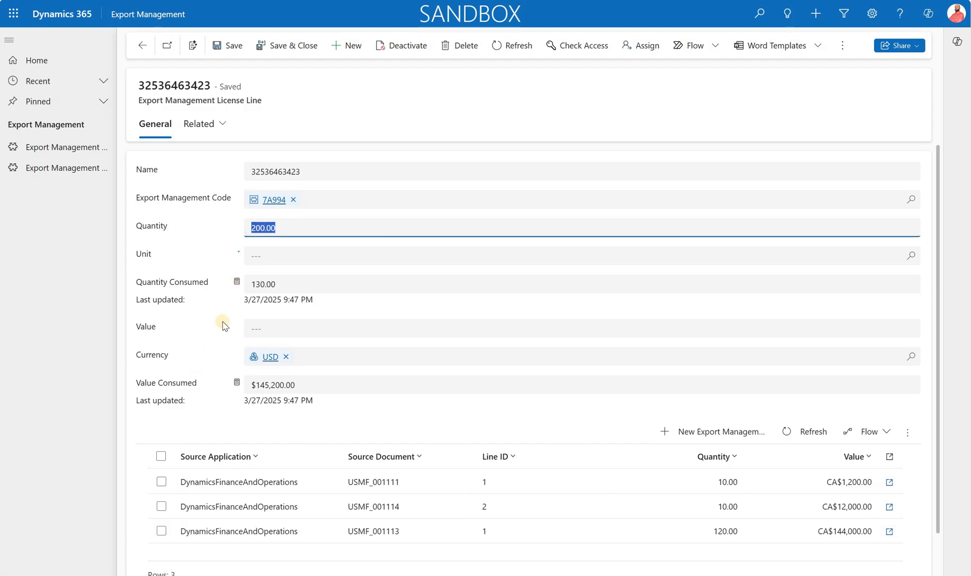
{"action": "left_click", "coordinate": [238, 282]}
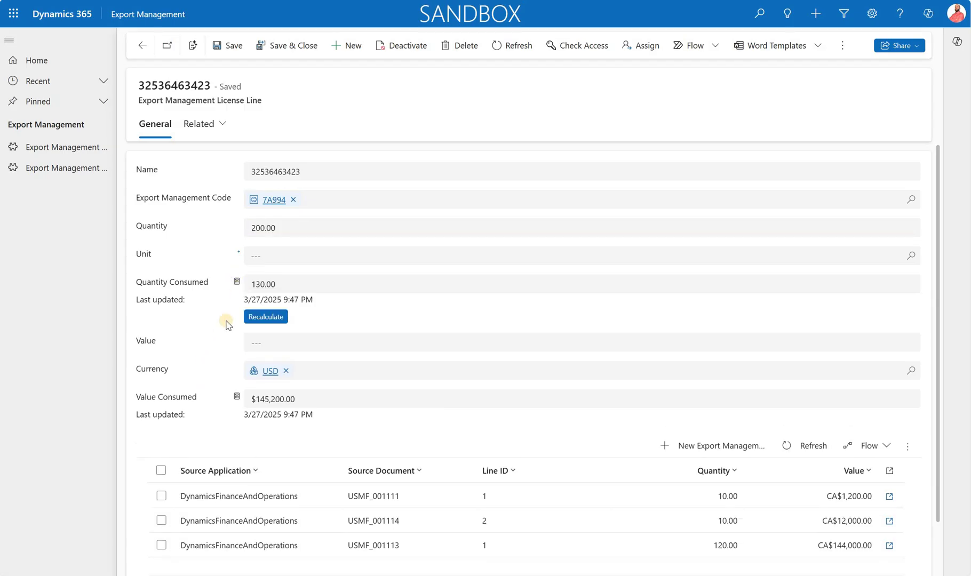
{"action": "left_click", "coordinate": [263, 318]}
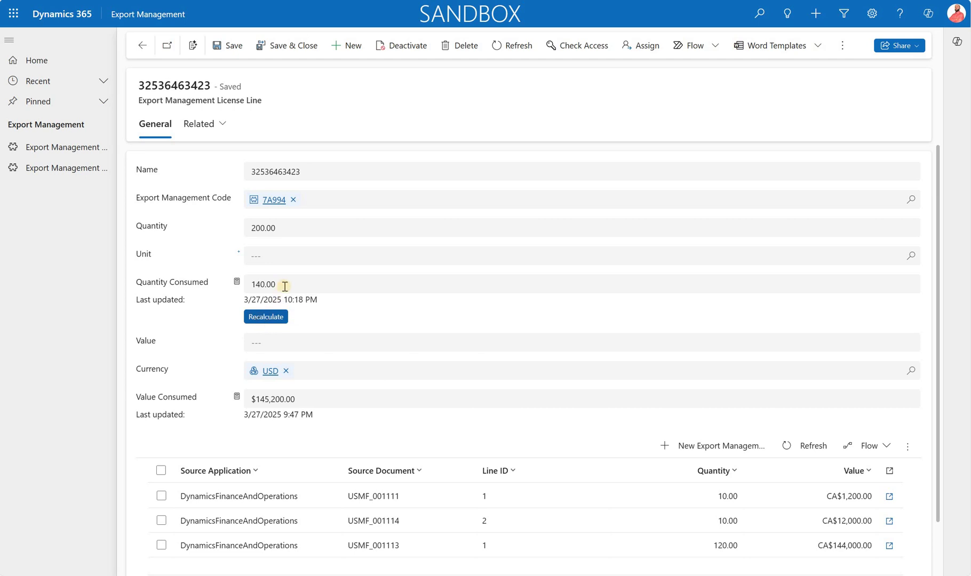
{"action": "left_click_drag", "start_coordinate": [278, 285], "coordinate": [249, 286]}
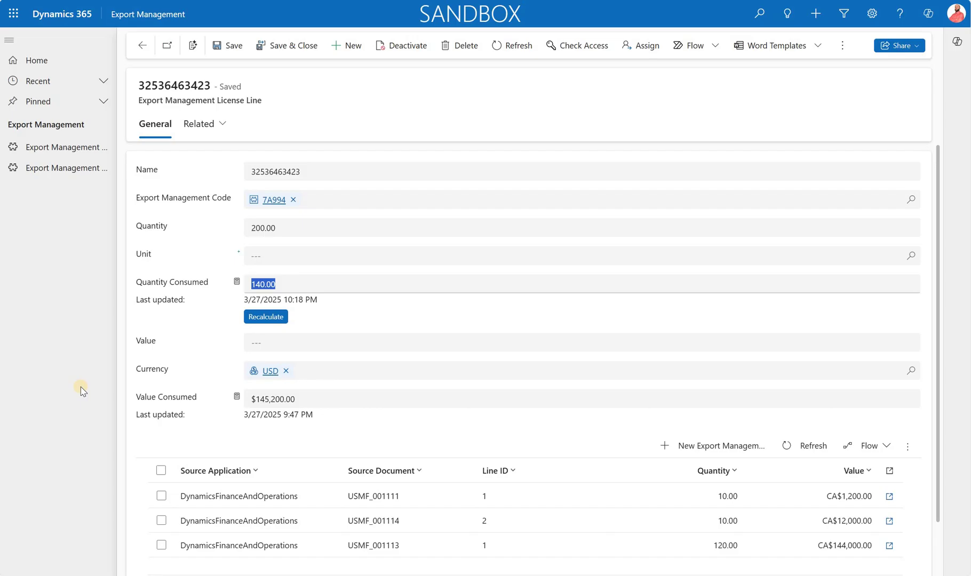
Recalculate the consumed value to $157,200.00 and select the USMF_001114 consumption record
{"action": "left_click", "coordinate": [253, 404]}
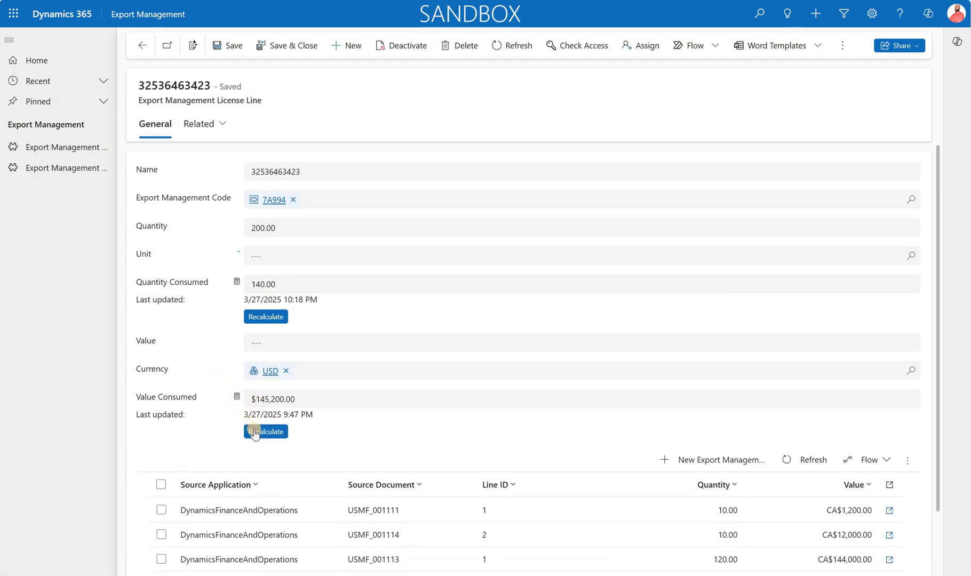
{"action": "left_click", "coordinate": [255, 432]}
{"action": "scroll", "coordinate": [320, 427], "scroll_direction": "down", "scroll_amount": 2}
{"action": "left_click", "coordinate": [435, 465]}
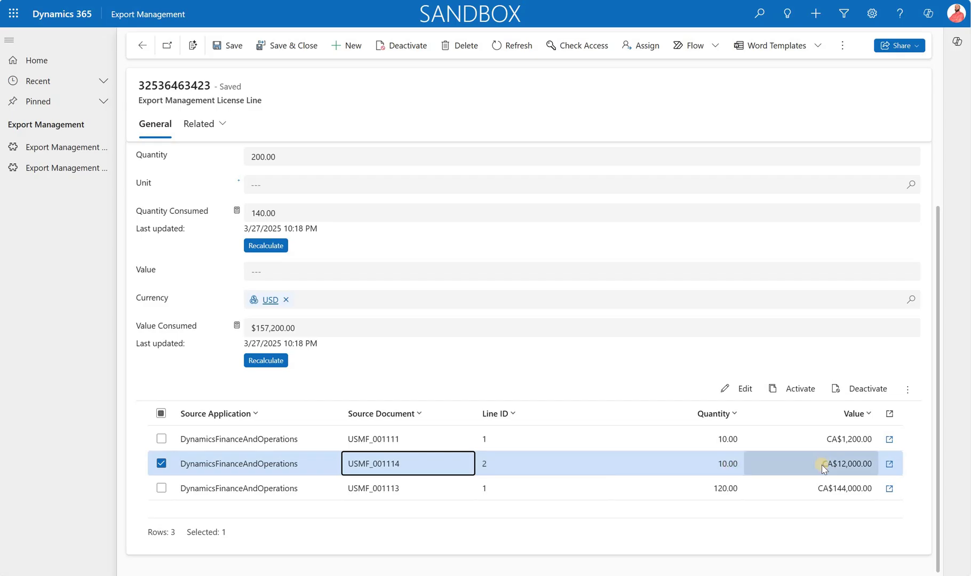
{"action": "left_click", "coordinate": [745, 389]}
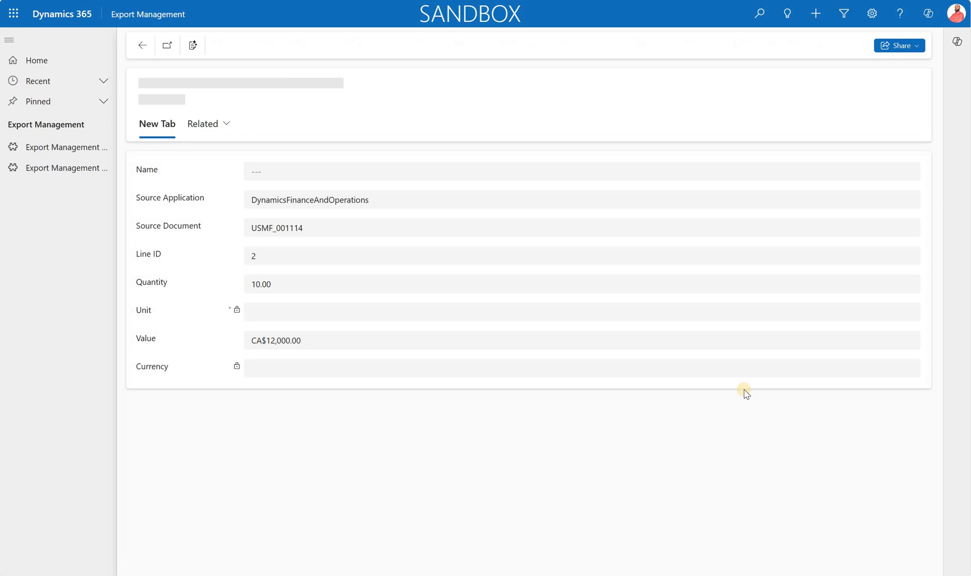
{"action": "left_click", "coordinate": [268, 257]}
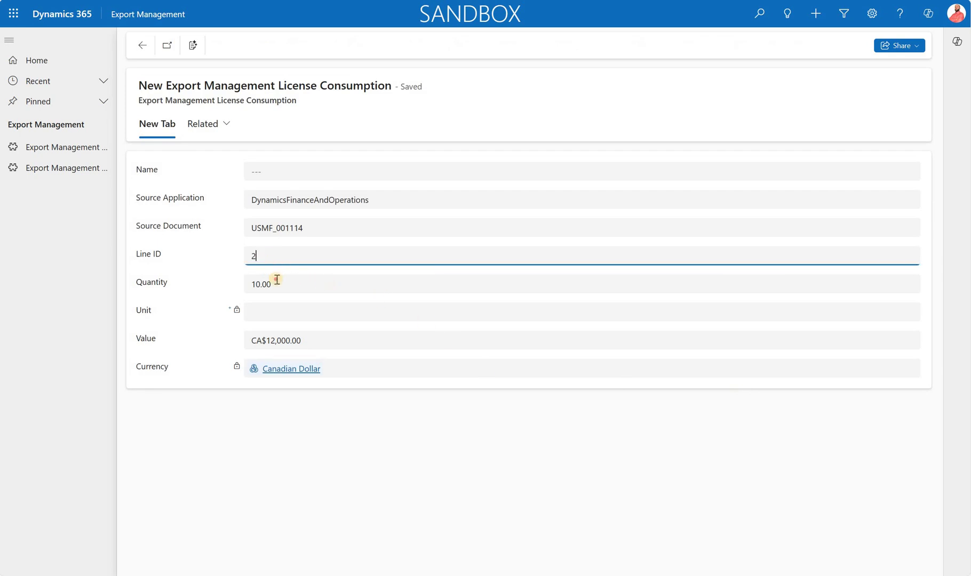
{"action": "left_click", "coordinate": [276, 282]}
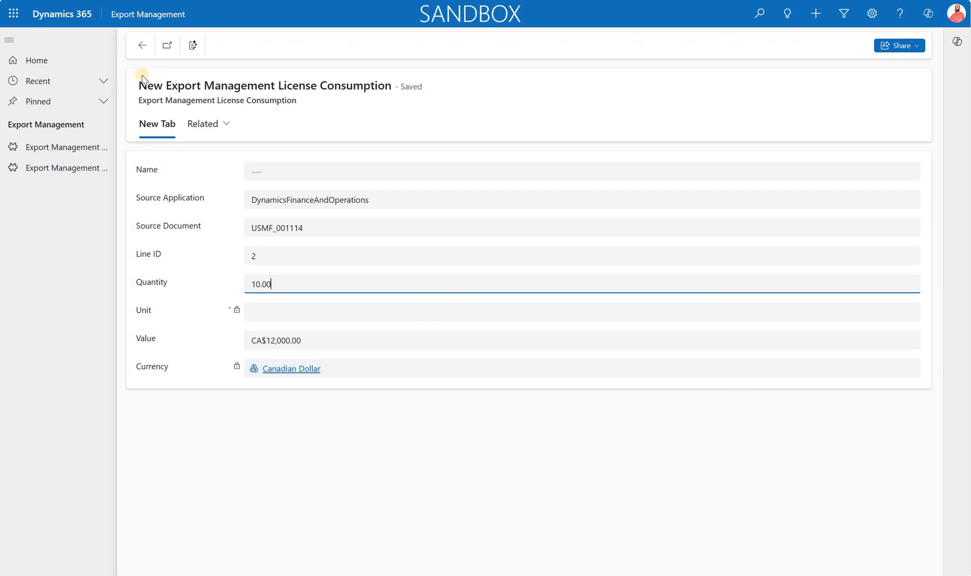
{"action": "left_click", "coordinate": [142, 45]}
{"action": "scroll", "coordinate": [487, 424], "scroll_direction": "down", "scroll_amount": 1}
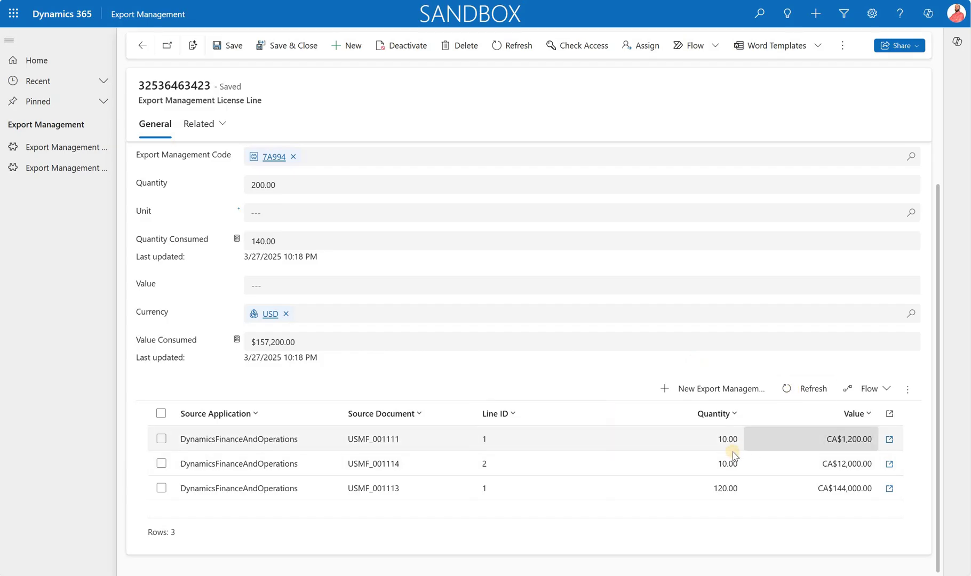
{"action": "left_click", "coordinate": [724, 470]}
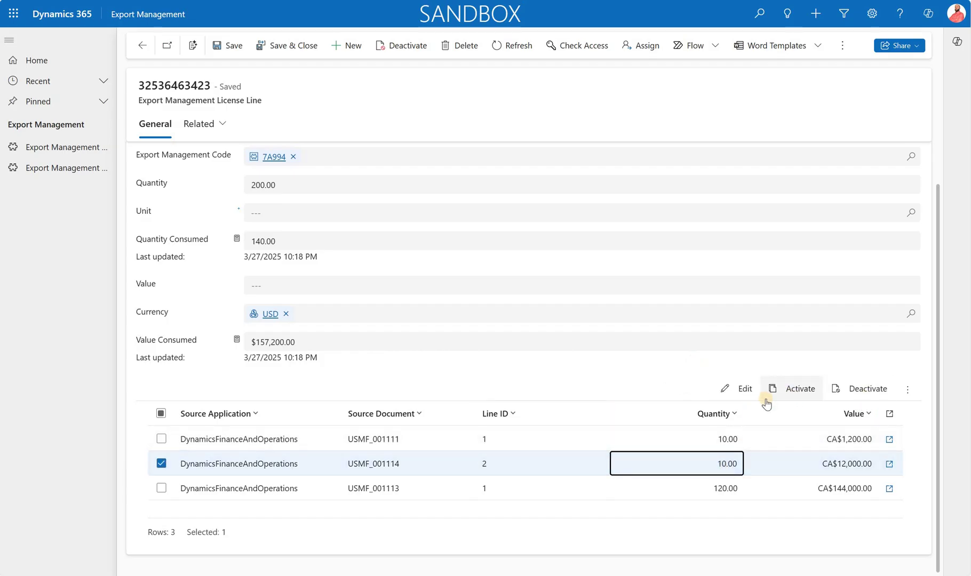
{"action": "left_click", "coordinate": [764, 407]}
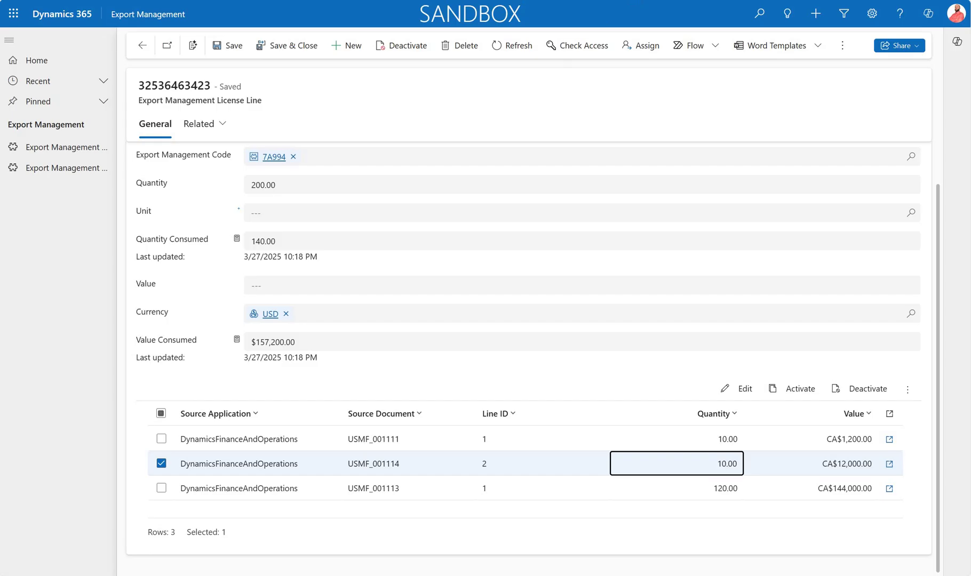
{"action": "key", "text": "ctrl+Tab"}
Change the NAV Aid line's quantity from 10 to 200
{"action": "left_click", "coordinate": [323, 380]}
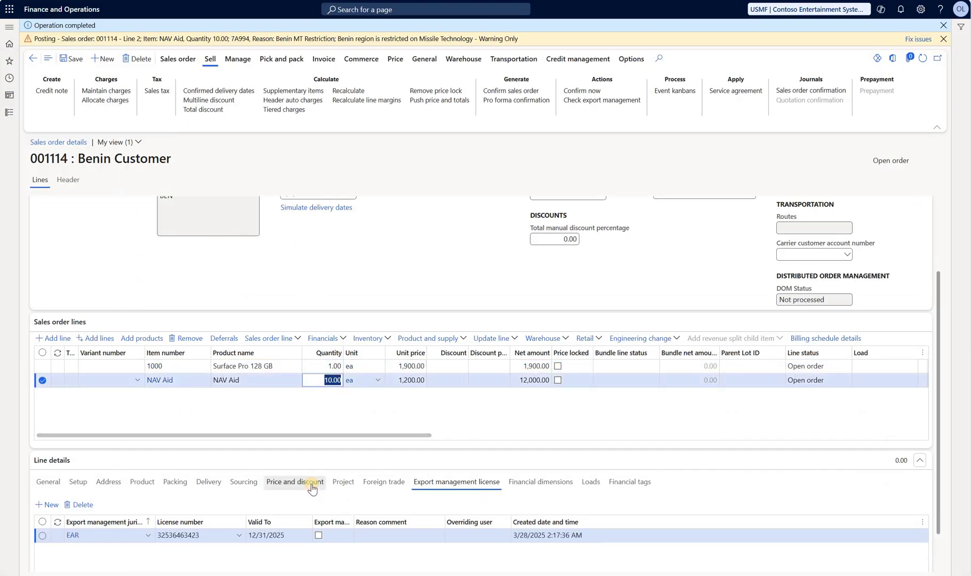
{"action": "type", "text": "200"}
{"action": "key", "text": "Tab"}
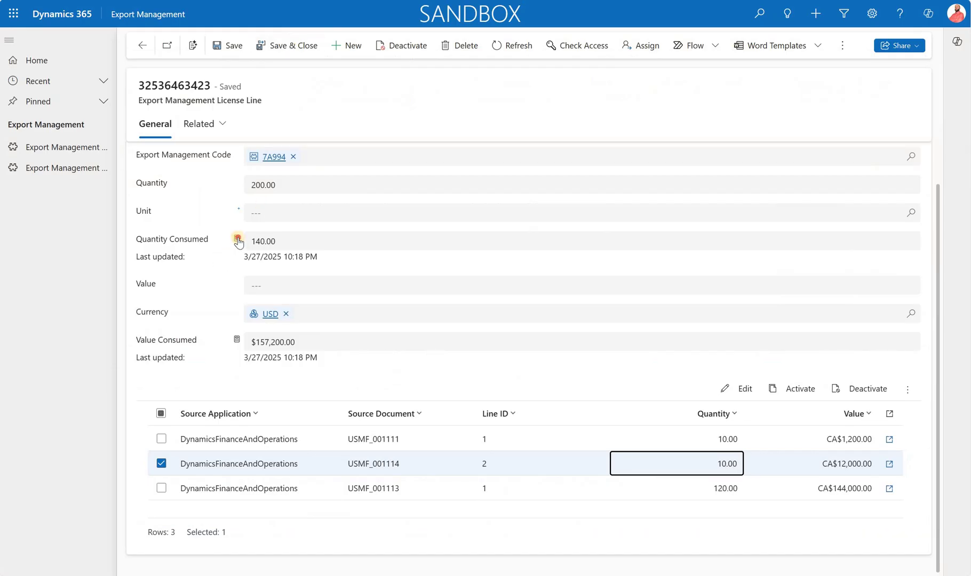
Recalculate the license line's consumed quantity, now 330.00
{"action": "left_click", "coordinate": [237, 240]}
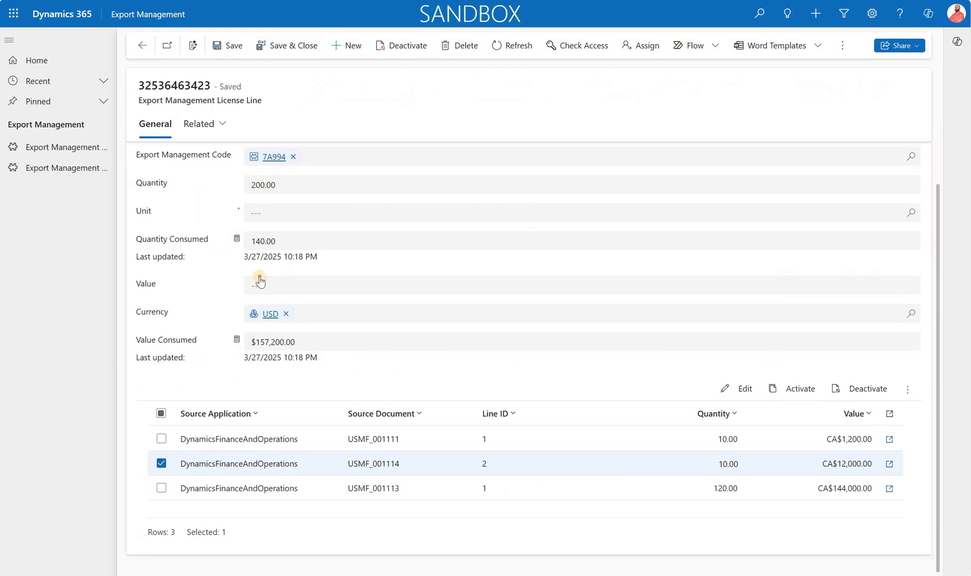
{"action": "left_click", "coordinate": [264, 274]}
{"action": "left_click_drag", "start_coordinate": [280, 239], "coordinate": [245, 240]}
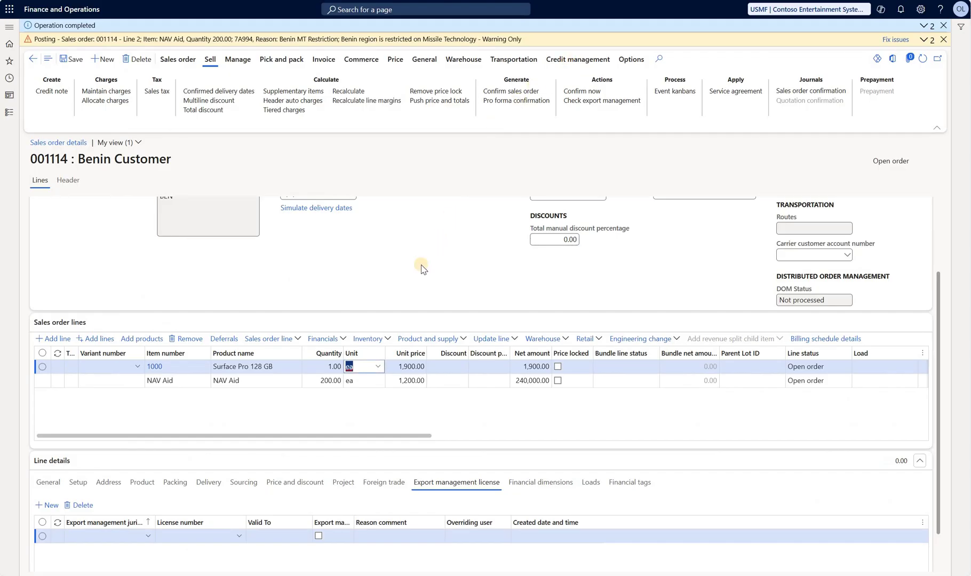
Open an earlier check's results from the header's export management check history
{"action": "scroll", "coordinate": [422, 267], "scroll_direction": "up", "scroll_amount": 3}
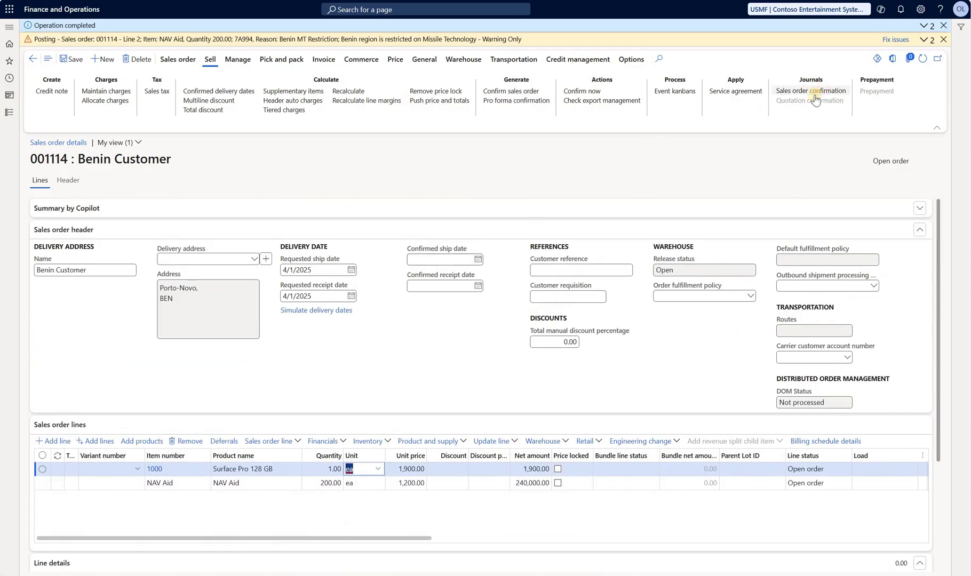
{"action": "left_click", "coordinate": [68, 181]}
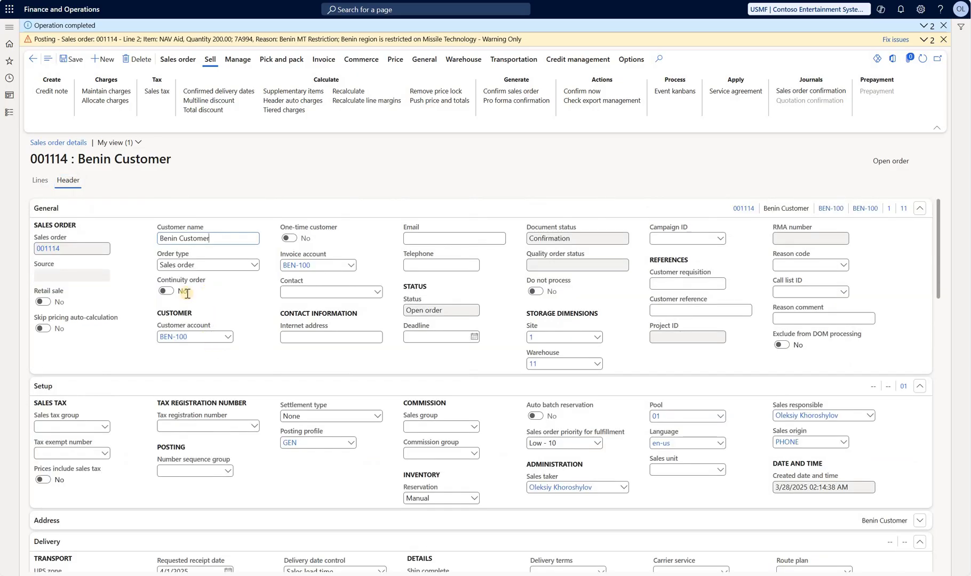
{"action": "scroll", "coordinate": [187, 293], "scroll_direction": "down", "scroll_amount": 15}
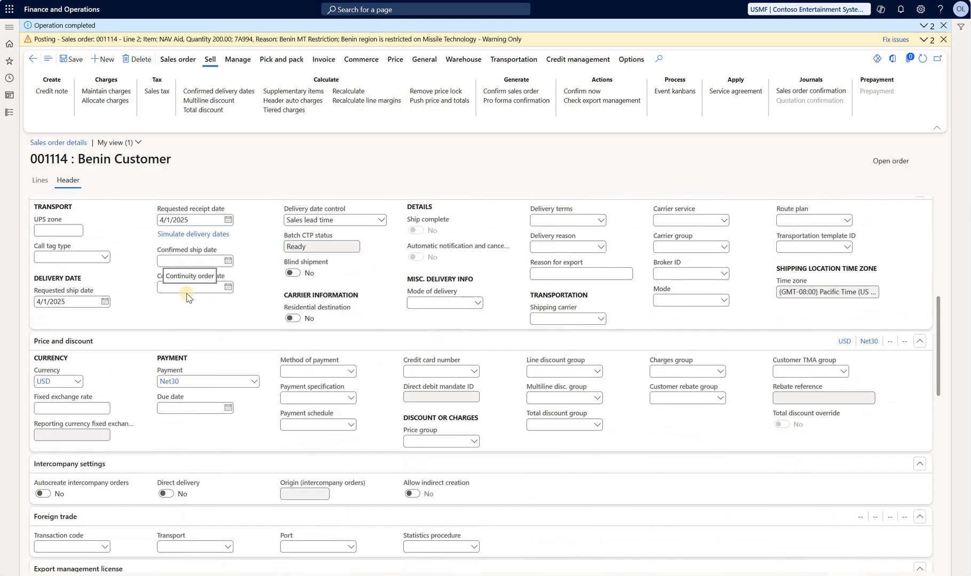
{"action": "scroll", "coordinate": [80, 463], "scroll_direction": "down", "scroll_amount": 1}
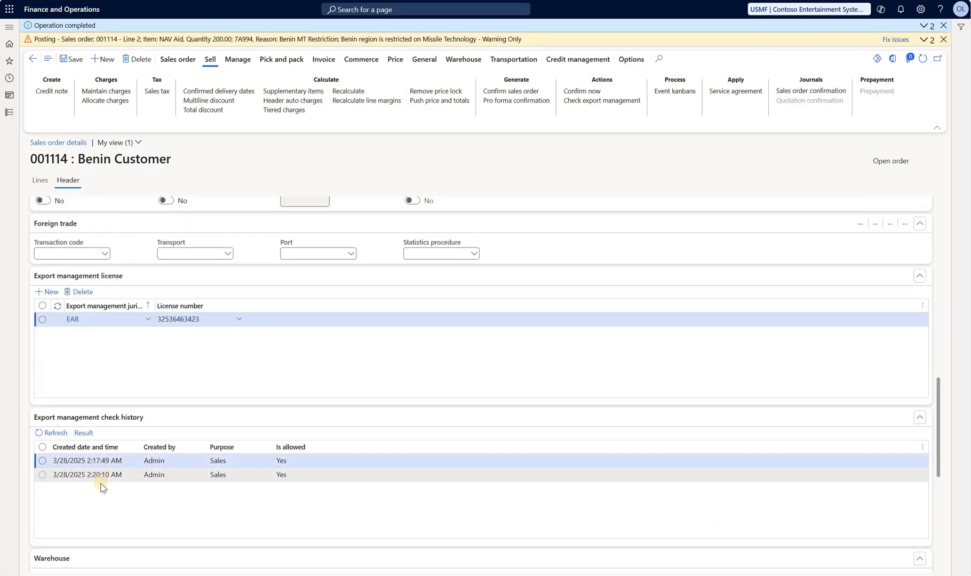
{"action": "left_click", "coordinate": [280, 461]}
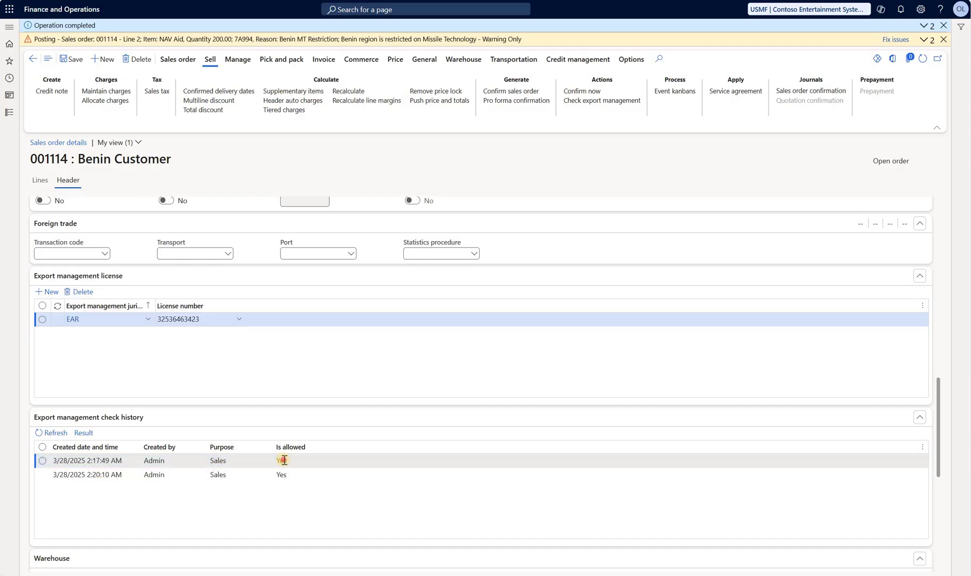
{"action": "left_click", "coordinate": [123, 461]}
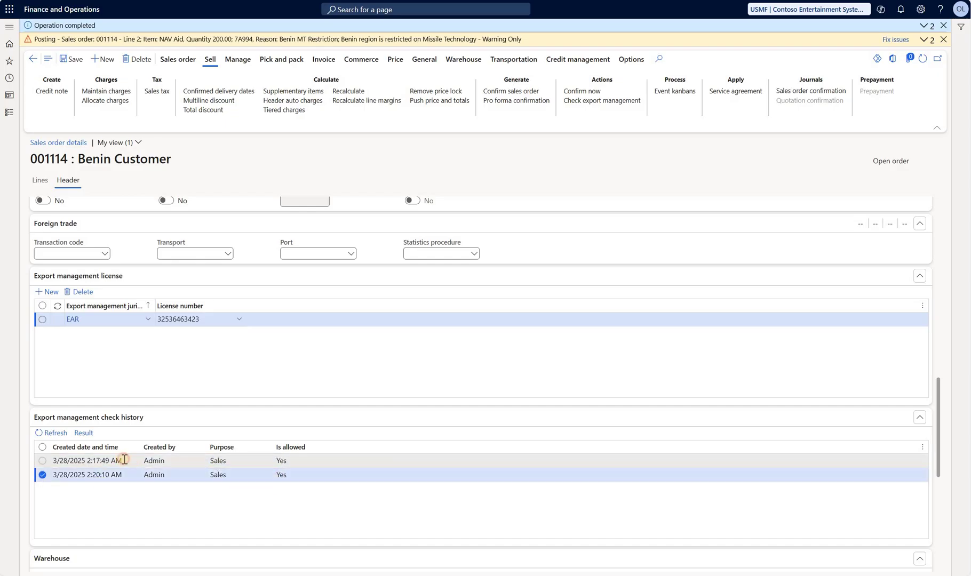
{"action": "left_click", "coordinate": [84, 433]}
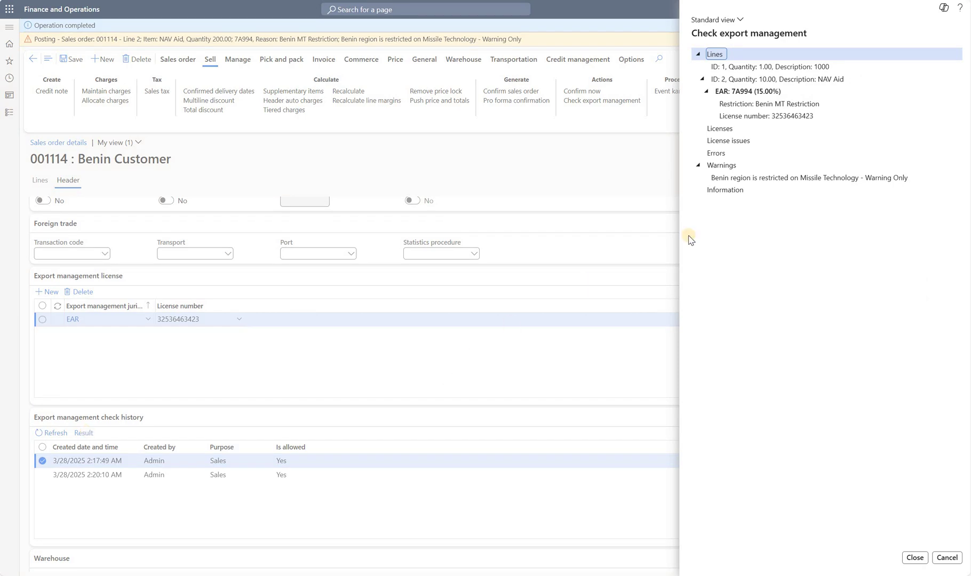
Review the Benin Missile Technology warning and the line's restriction and license details, then select the second compliance check
{"action": "left_click", "coordinate": [806, 177]}
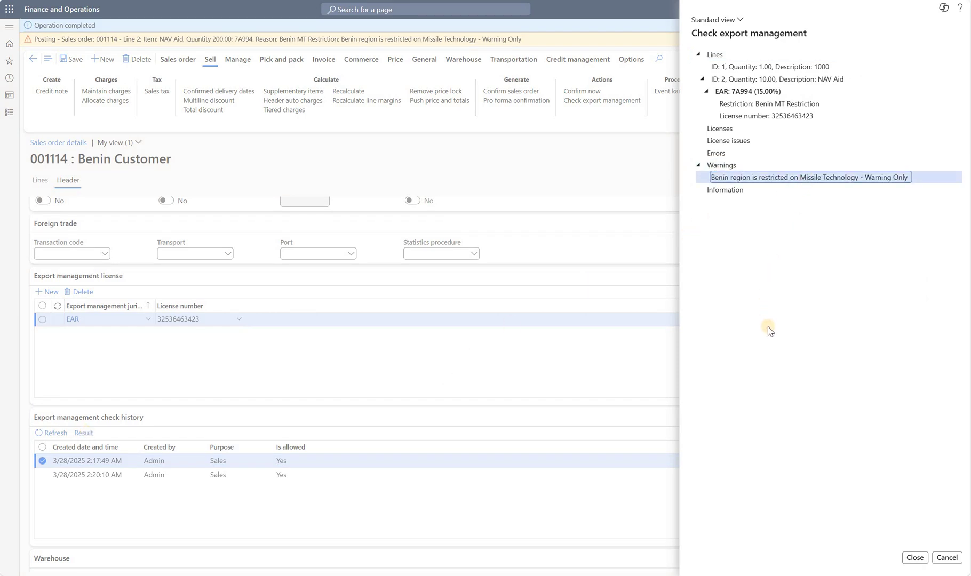
{"action": "left_click", "coordinate": [771, 116]}
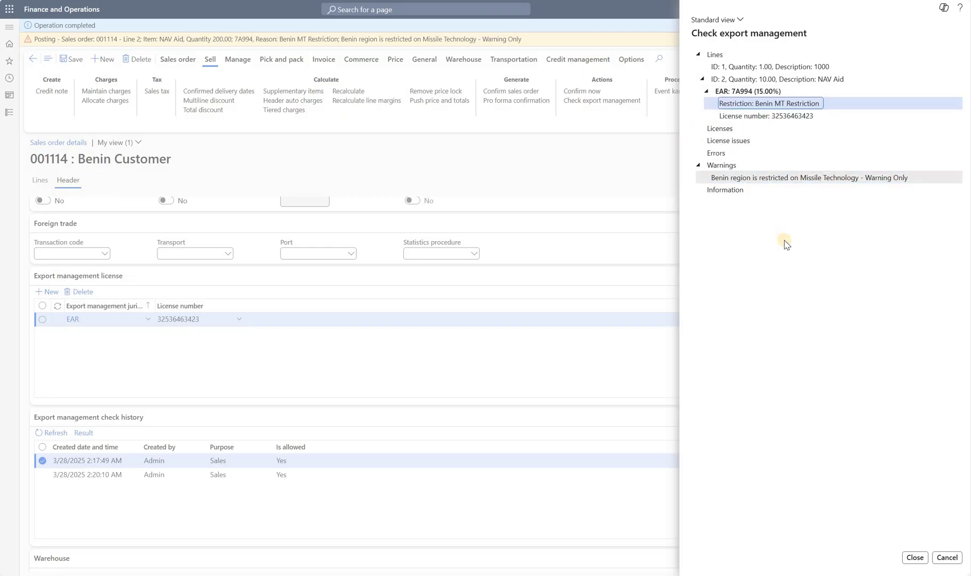
{"action": "left_click", "coordinate": [47, 473]}
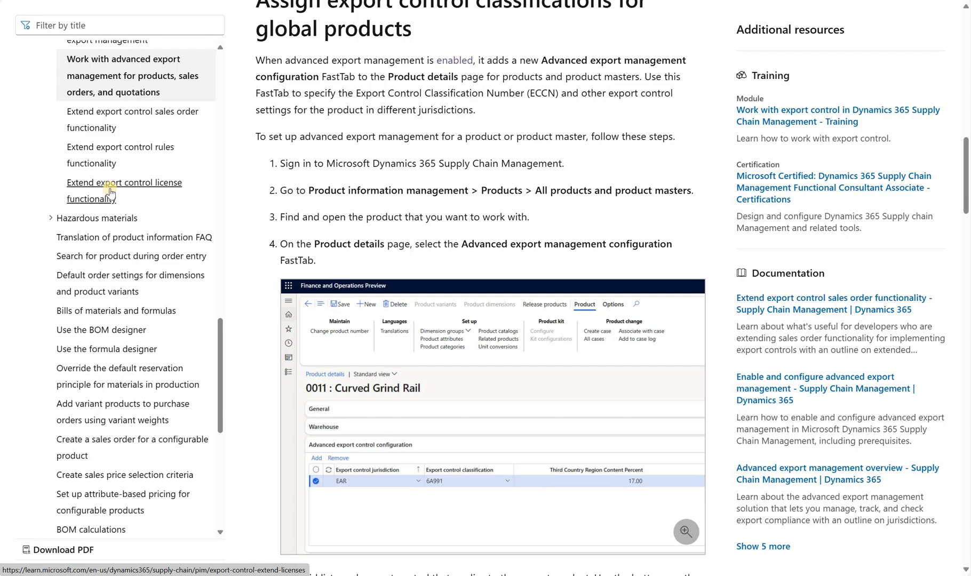
Open the 'Extend export control license functionality' article from the left navigation and scroll past the banners
{"action": "left_click", "coordinate": [110, 191]}
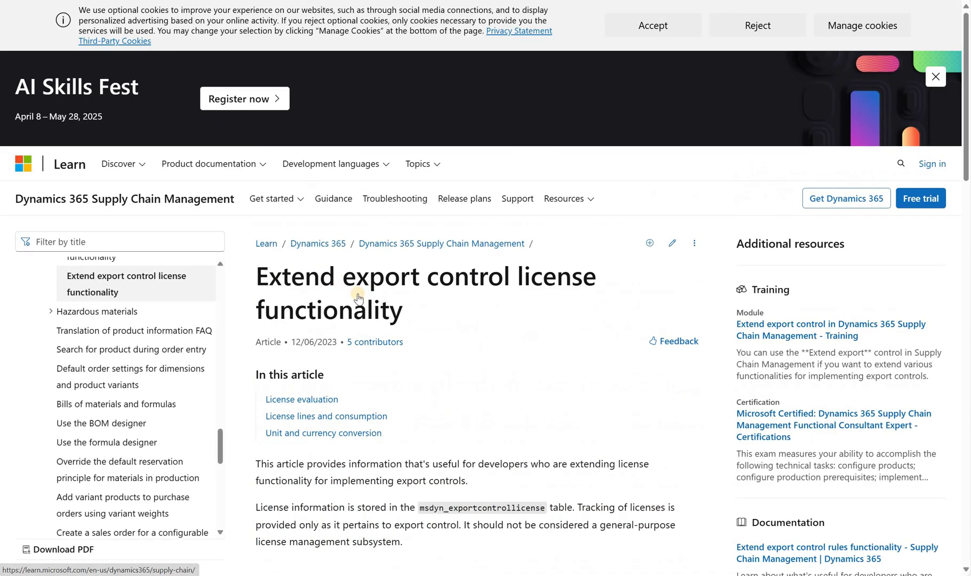
{"action": "scroll", "coordinate": [358, 298], "scroll_direction": "down", "scroll_amount": 2}
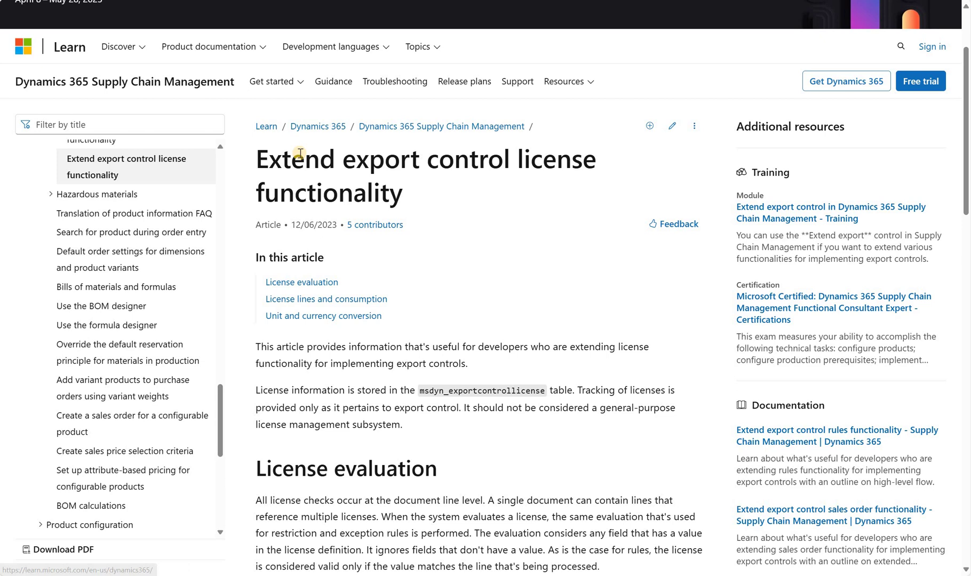